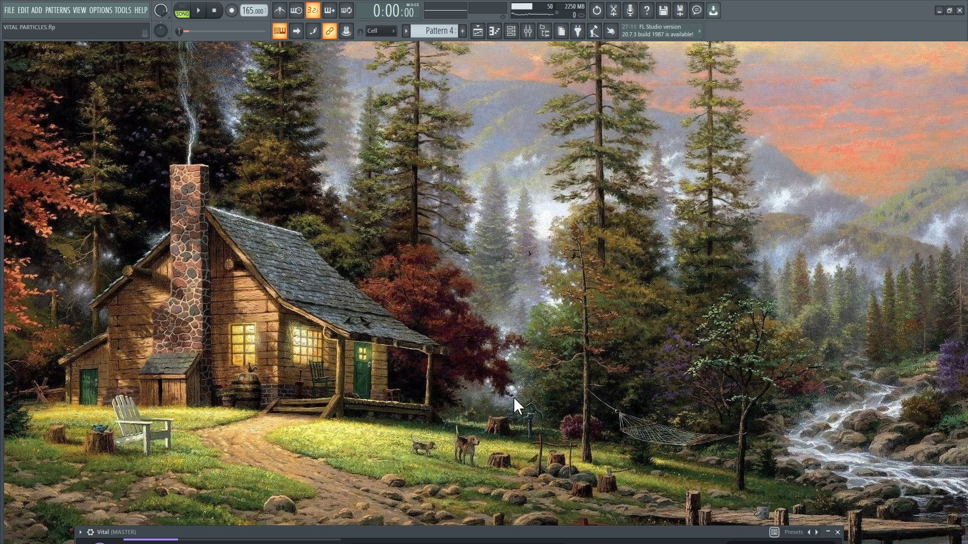
- Bring the Vital synth window fully into view and audition its initial sound with test notes
{"action": "left_click_drag", "start_coordinate": [574, 532], "coordinate": [599, 63]}
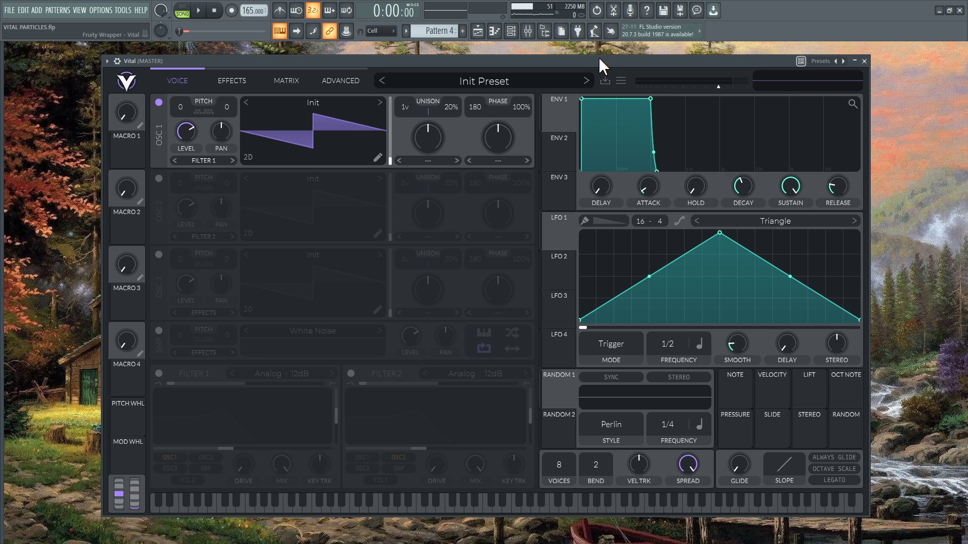
{"action": "key", "text": "q"}
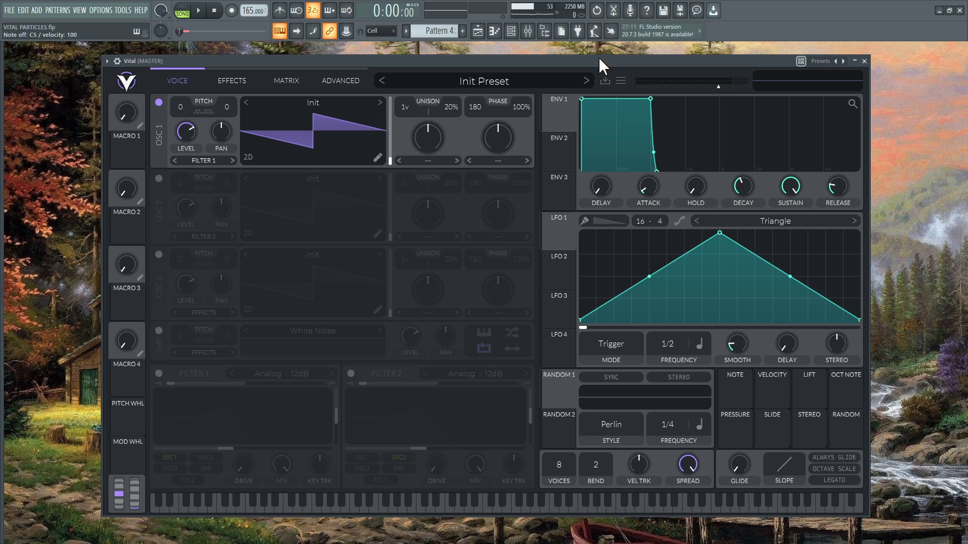
{"action": "key", "text": "z"}
- Browse the wavetable folders for oscillator 1 and show the contents of the FM folder
{"action": "left_click", "coordinate": [325, 103]}
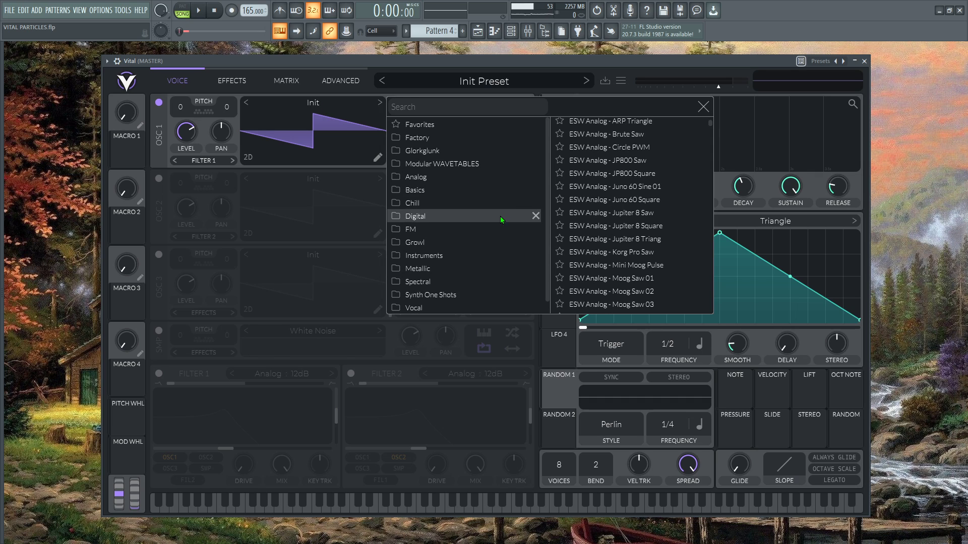
{"action": "left_click", "coordinate": [423, 151]}
{"action": "left_click", "coordinate": [424, 165]}
{"action": "left_click", "coordinate": [423, 177]}
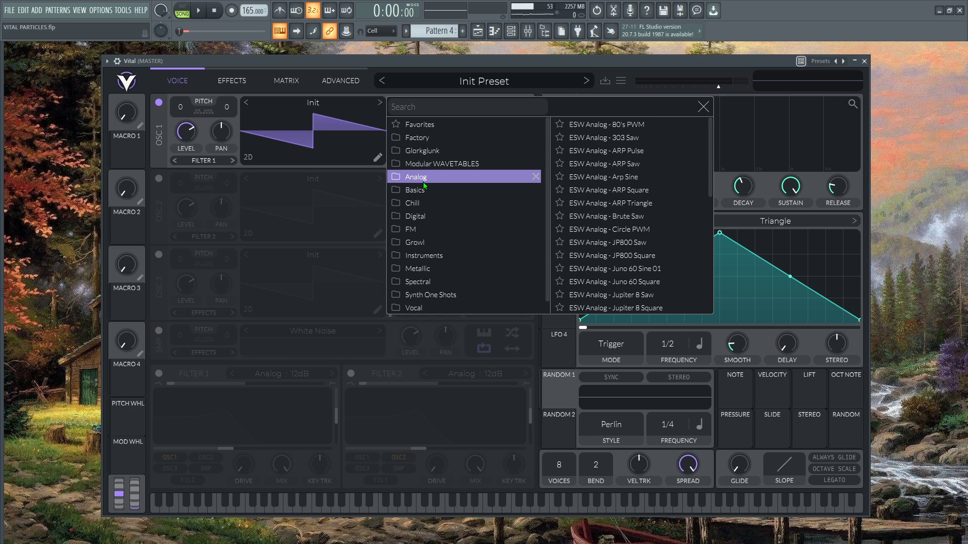
{"action": "left_click", "coordinate": [423, 190]}
{"action": "left_click", "coordinate": [423, 217]}
{"action": "left_click", "coordinate": [421, 230]}
{"action": "left_click", "coordinate": [422, 256]}
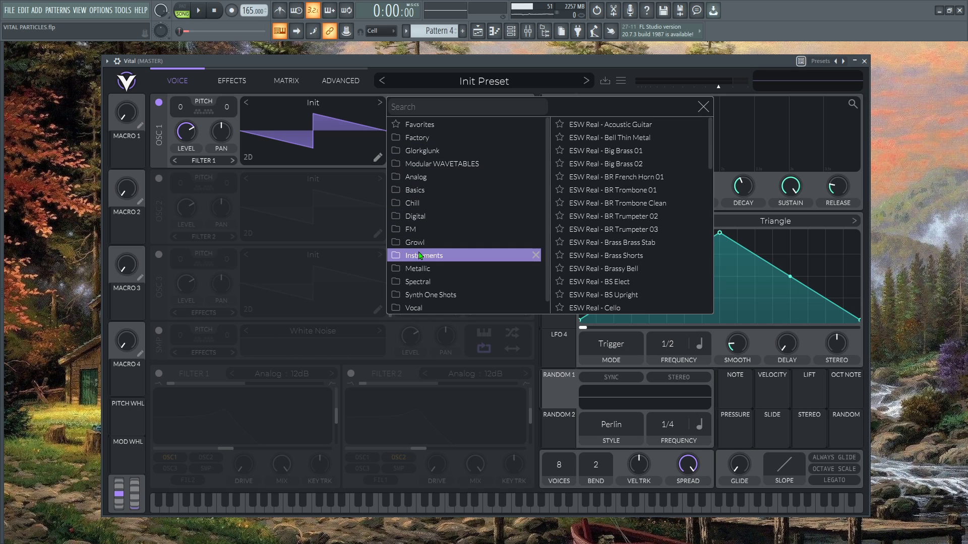
{"action": "left_click", "coordinate": [421, 231]}
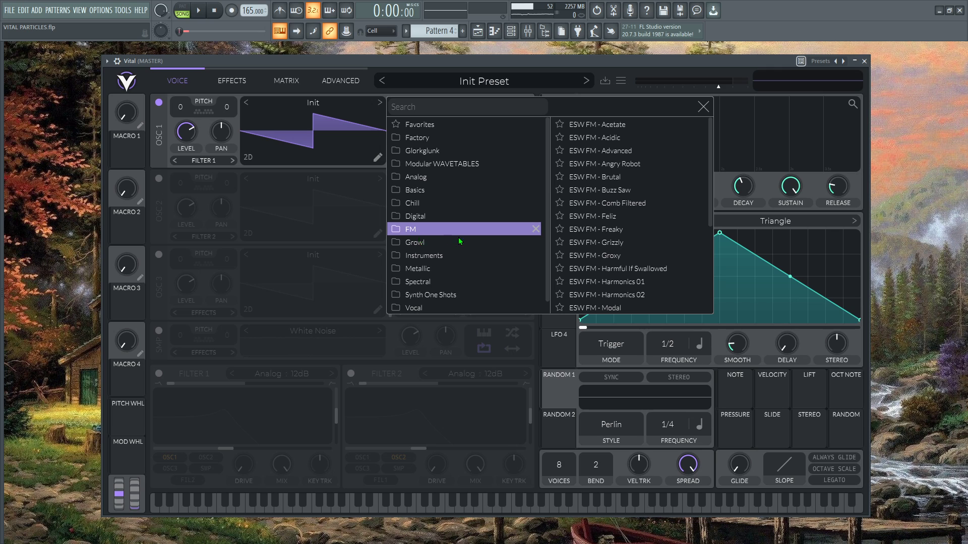
- Load the ESW FM - Angry Robot wavetable into oscillator 1 and close the wavetable browser
{"action": "scroll", "coordinate": [608, 243], "scroll_direction": "down", "scroll_amount": 3}
{"action": "scroll", "coordinate": [609, 244], "scroll_direction": "down", "scroll_amount": 2}
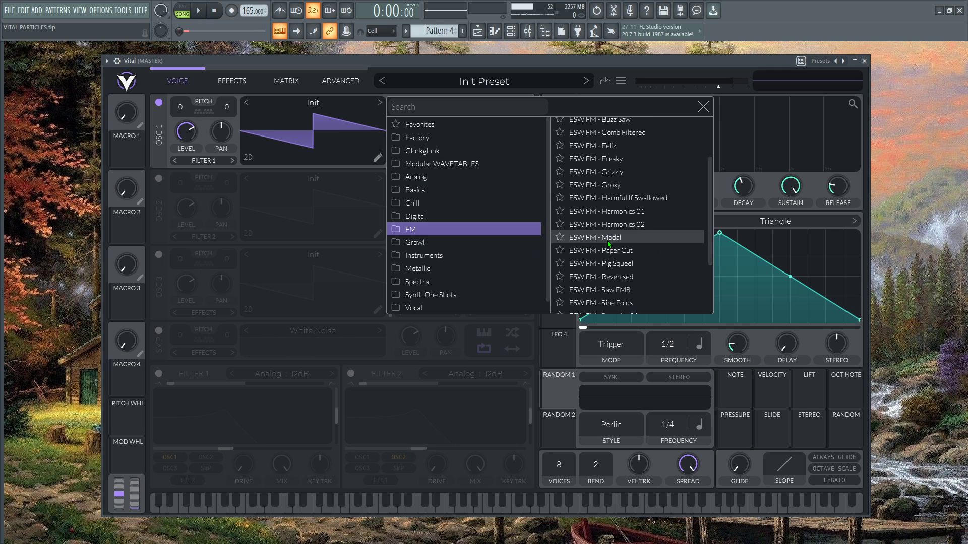
{"action": "scroll", "coordinate": [608, 244], "scroll_direction": "down", "scroll_amount": 5}
{"action": "scroll", "coordinate": [609, 244], "scroll_direction": "up", "scroll_amount": 4}
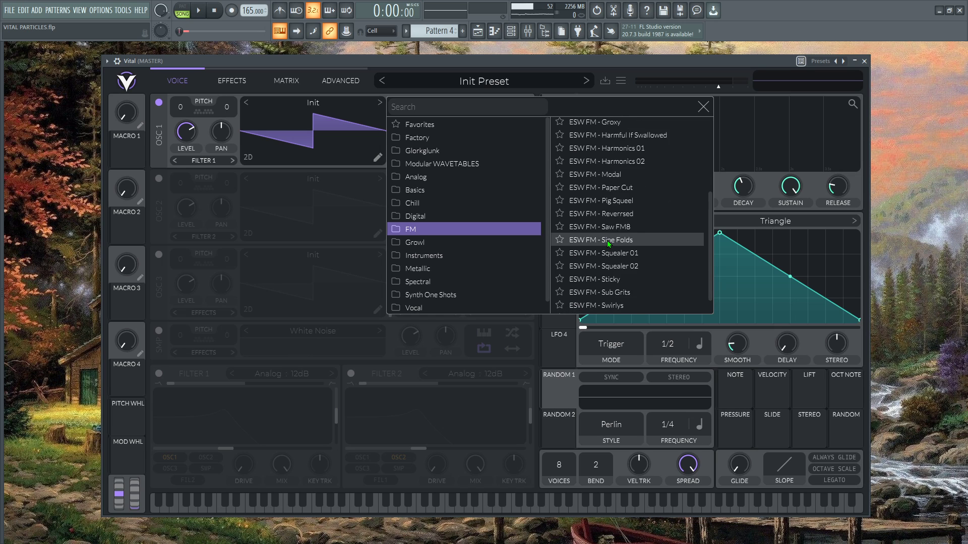
{"action": "scroll", "coordinate": [609, 244], "scroll_direction": "up", "scroll_amount": 5}
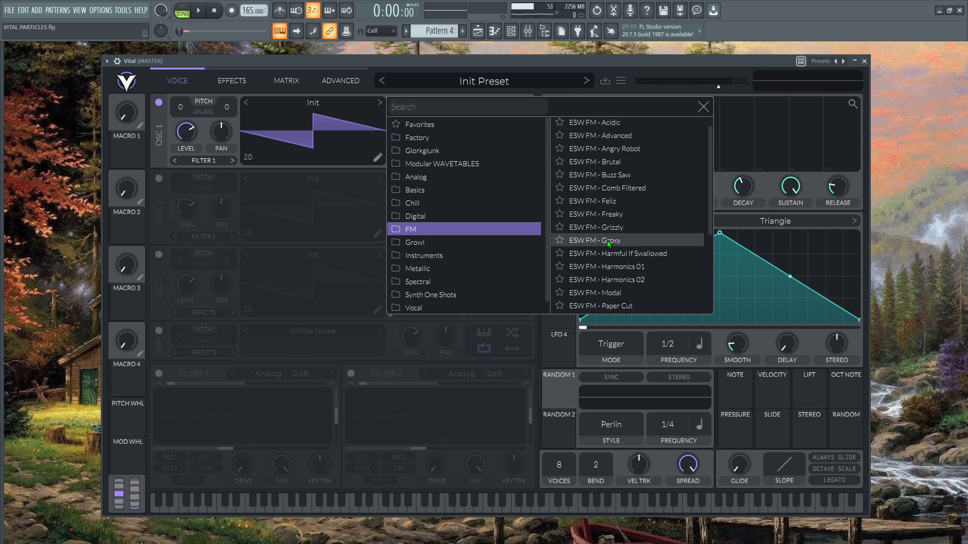
{"action": "scroll", "coordinate": [608, 243], "scroll_direction": "up", "scroll_amount": 1}
{"action": "left_click", "coordinate": [626, 168]}
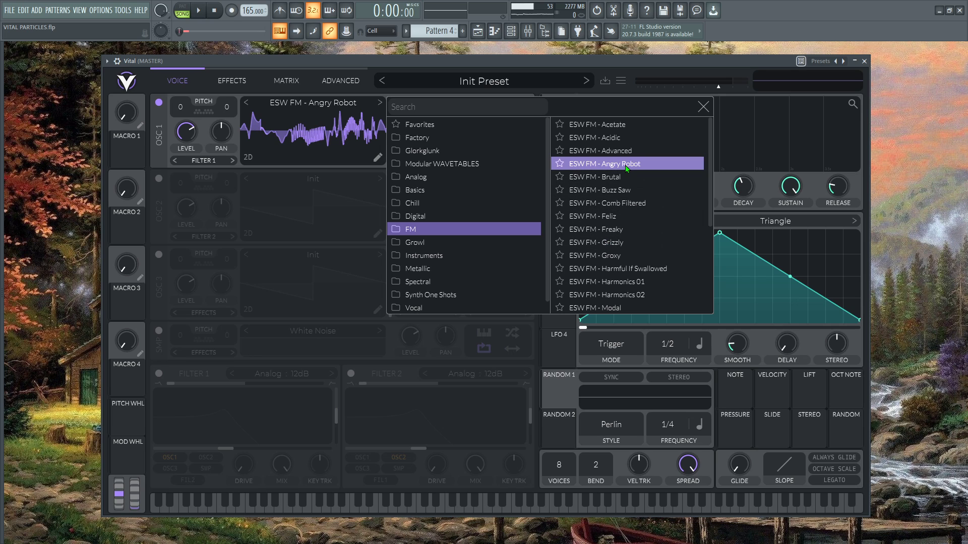
{"action": "left_click", "coordinate": [702, 107]}
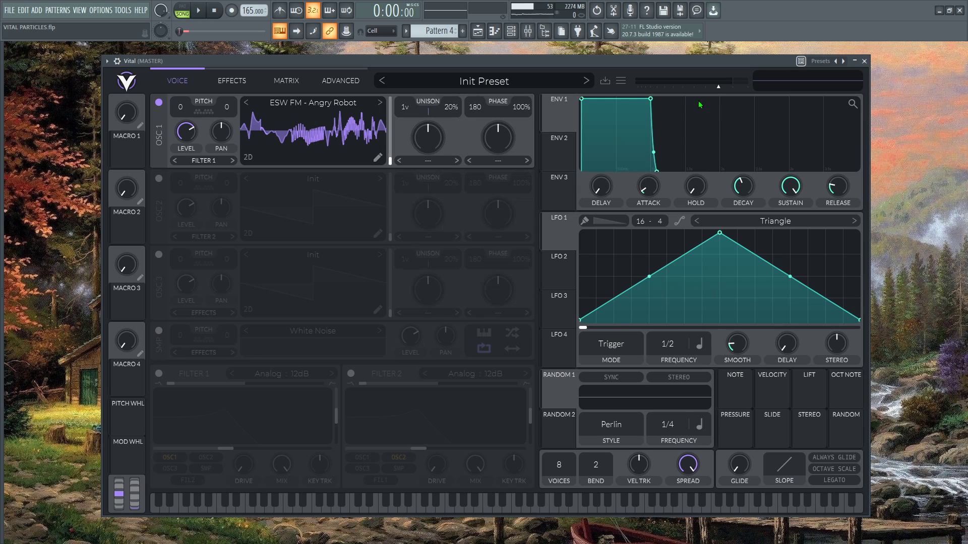
- Transpose oscillator 1 to -24 semitones and audition the sound with test notes
{"action": "key", "text": "z"}
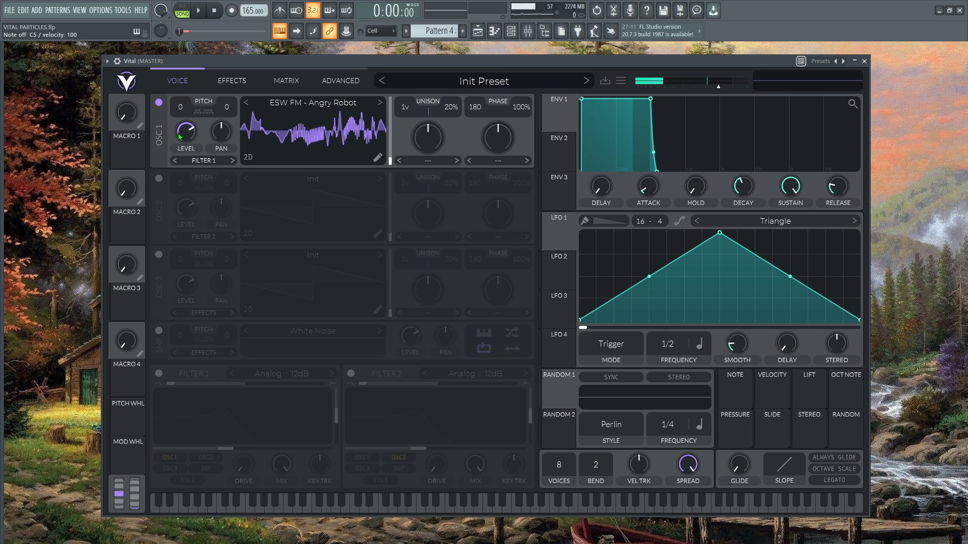
{"action": "left_click_drag", "start_coordinate": [180, 111], "coordinate": [185, 176]}
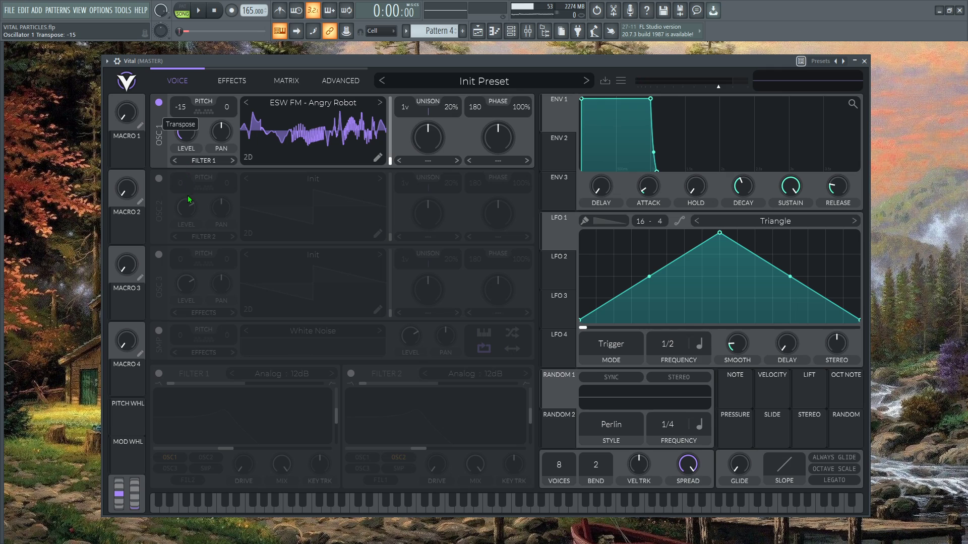
{"action": "left_click_drag", "start_coordinate": [190, 213], "coordinate": [192, 247]}
{"action": "key", "text": "z"}
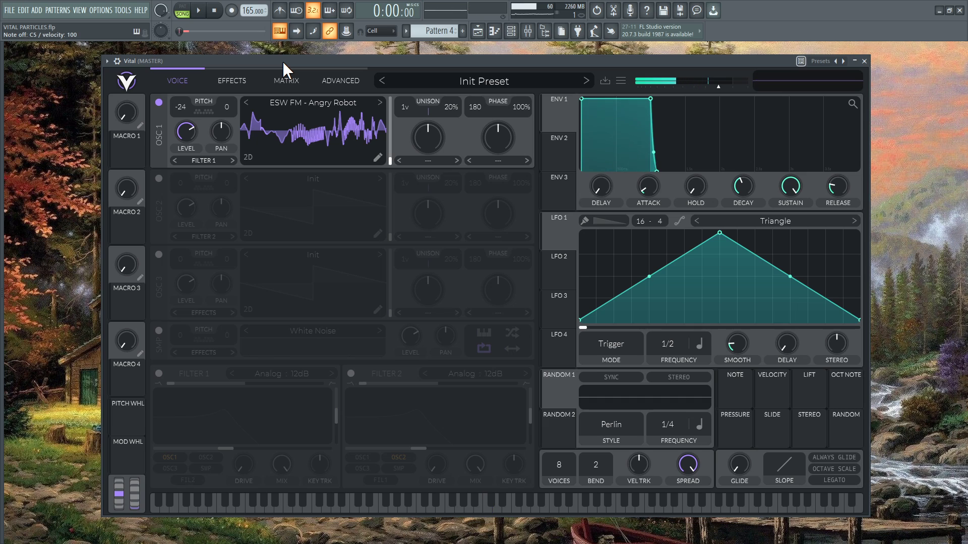
{"action": "key", "text": "z"}
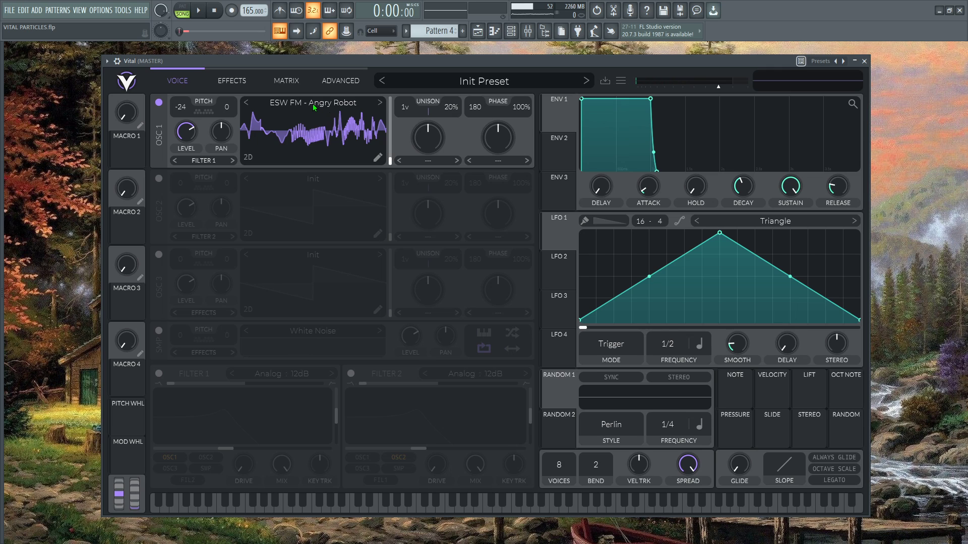
- Set oscillator 1's spectral morph to Formant Scale at about 27% and its unison detune to 0%
{"action": "left_click", "coordinate": [430, 161]}
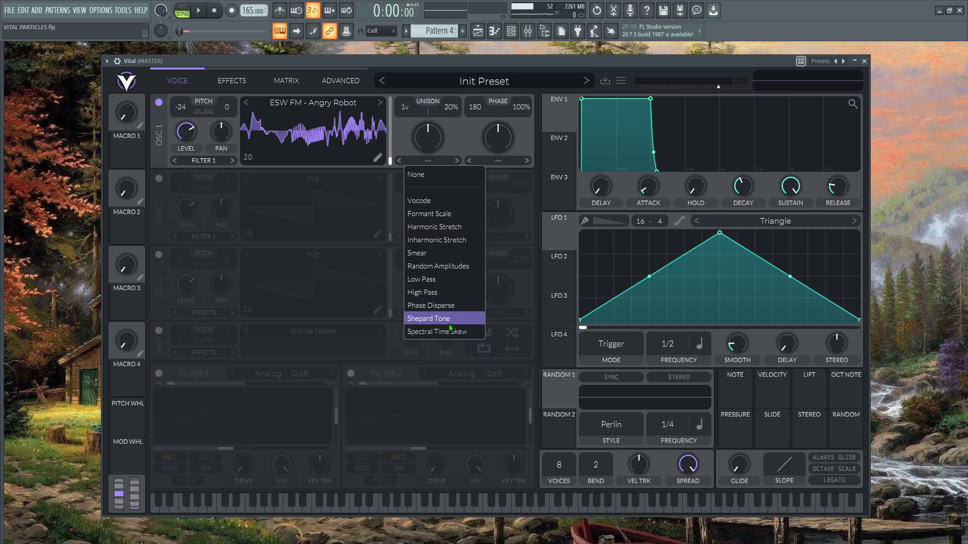
{"action": "left_click", "coordinate": [443, 214]}
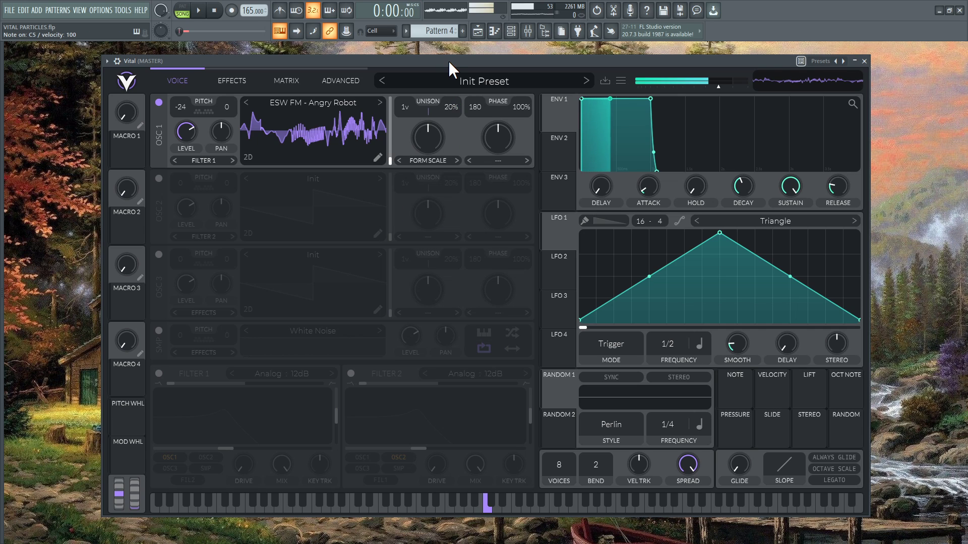
{"action": "left_click_drag", "start_coordinate": [427, 137], "coordinate": [445, 169]}
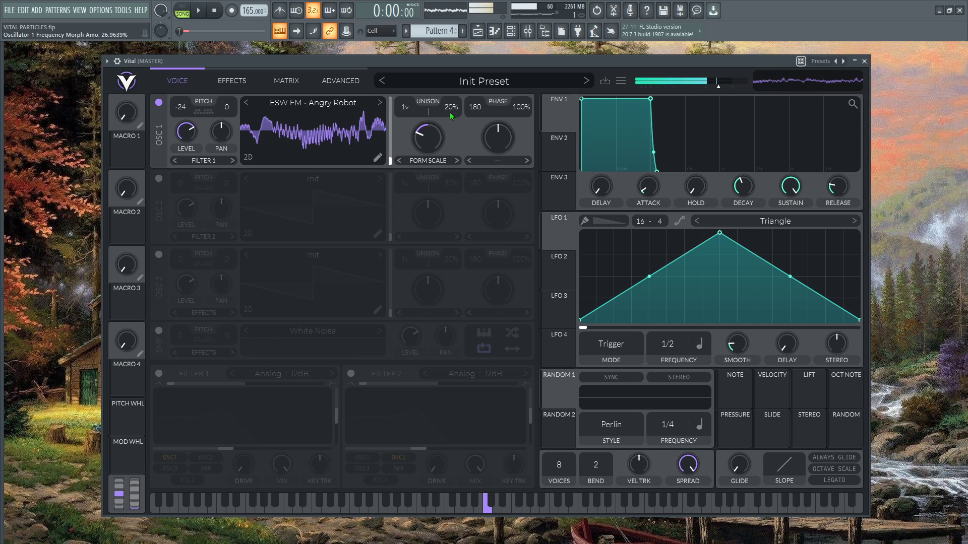
{"action": "left_click_drag", "start_coordinate": [450, 109], "coordinate": [452, 159]}
{"action": "mouse_move", "coordinate": [416, 110]}
{"action": "left_mouse_down"}
{"action": "mouse_move", "coordinate": [414, 21]}
{"action": "mouse_move", "coordinate": [421, 121]}
{"action": "left_mouse_up"}
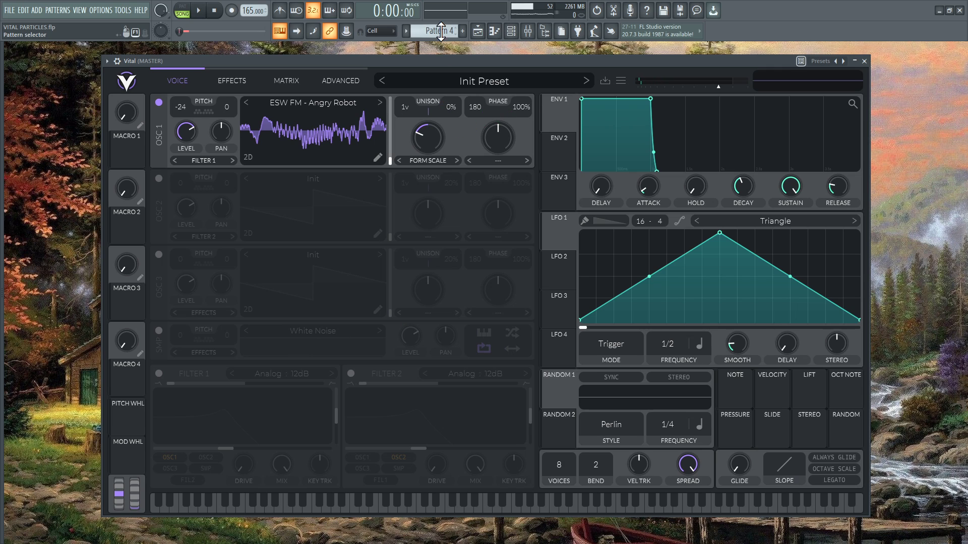
{"action": "key", "text": "q"}
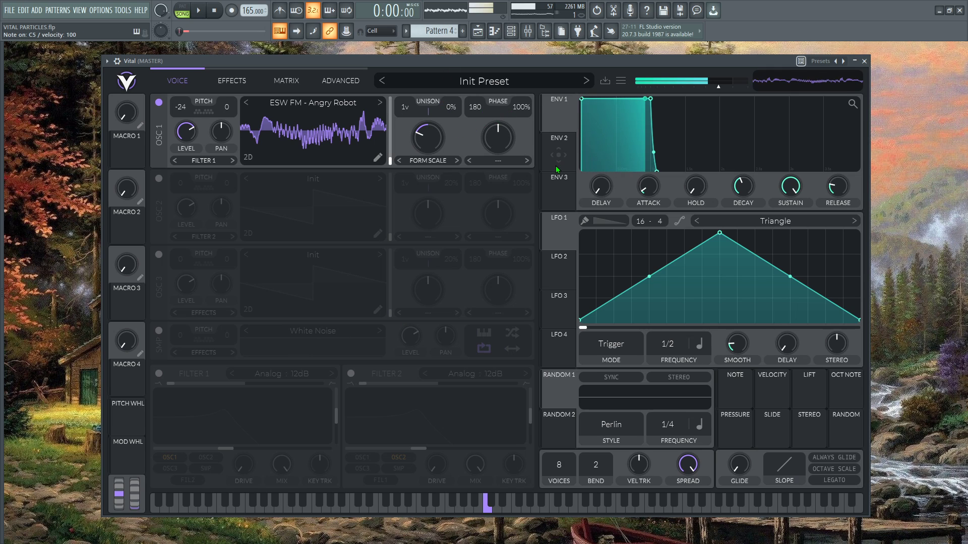
- Set oscillator 1's phase distortion type to Formant with an amount of about 67%
{"action": "left_click", "coordinate": [508, 160]}
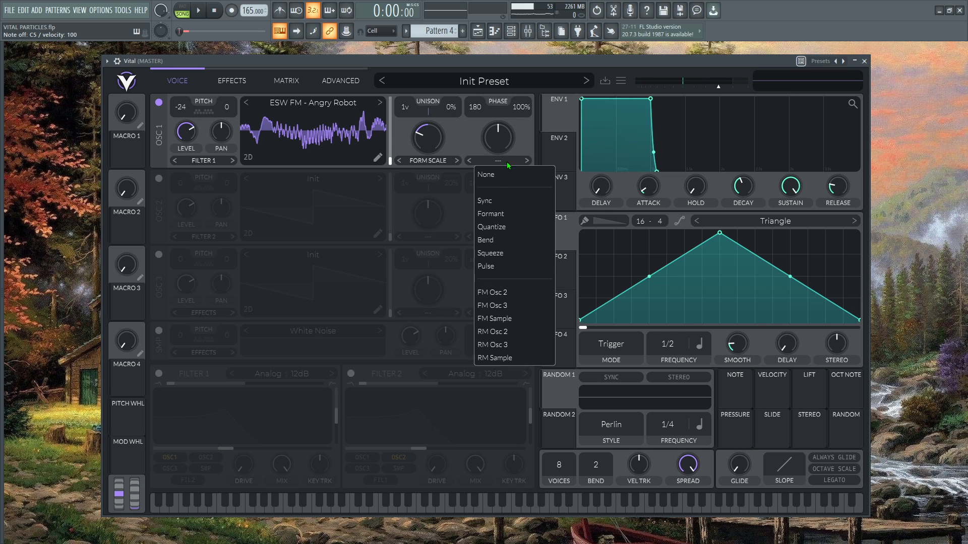
{"action": "left_click", "coordinate": [493, 220]}
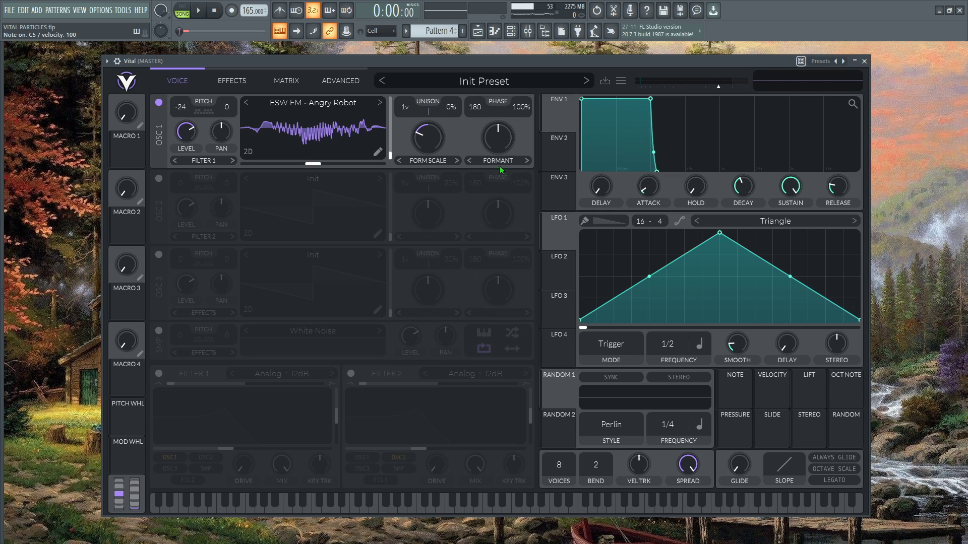
{"action": "key", "text": "z"}
{"action": "mouse_move", "coordinate": [500, 144]}
{"action": "left_mouse_down"}
{"action": "mouse_move", "coordinate": [498, 174]}
{"action": "mouse_move", "coordinate": [515, 108]}
{"action": "mouse_move", "coordinate": [522, 176]}
{"action": "mouse_move", "coordinate": [528, 148]}
{"action": "mouse_move", "coordinate": [526, 210]}
{"action": "mouse_move", "coordinate": [534, 120]}
{"action": "mouse_move", "coordinate": [526, 166]}
{"action": "mouse_move", "coordinate": [516, 146]}
{"action": "left_mouse_up"}
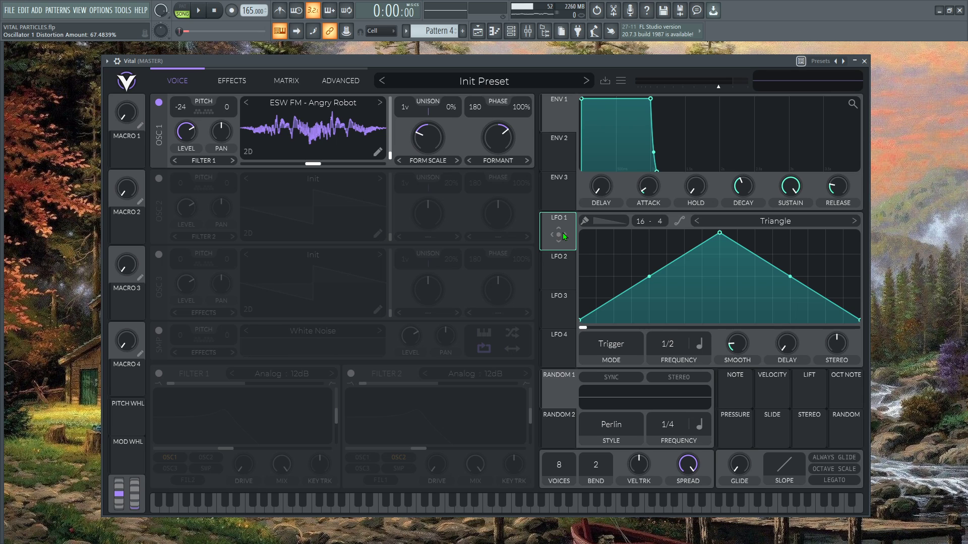
- Assign LFO 1 to modulate oscillator 1's Formant Scale amount and audition the result
{"action": "left_click_drag", "start_coordinate": [562, 233], "coordinate": [432, 146]}
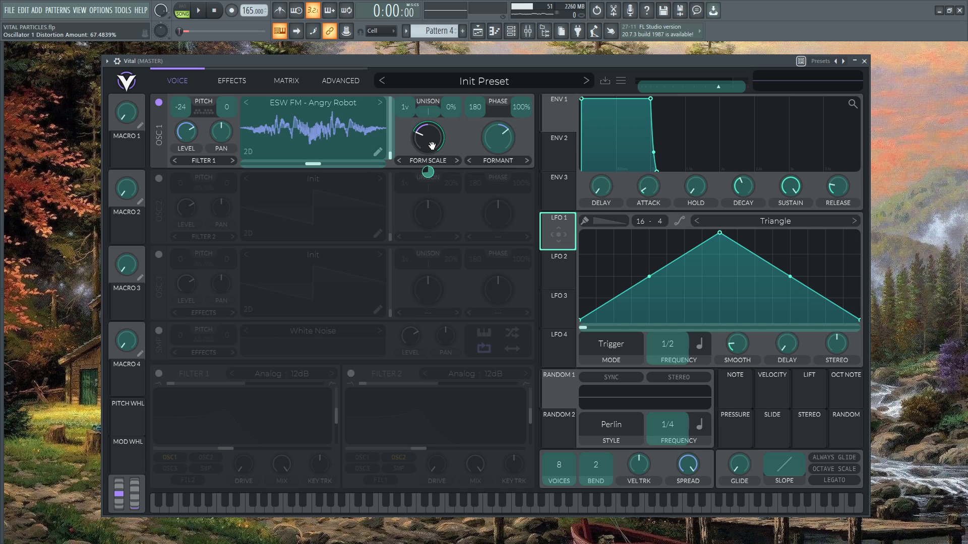
{"action": "left_click_drag", "start_coordinate": [432, 146], "coordinate": [433, 148]}
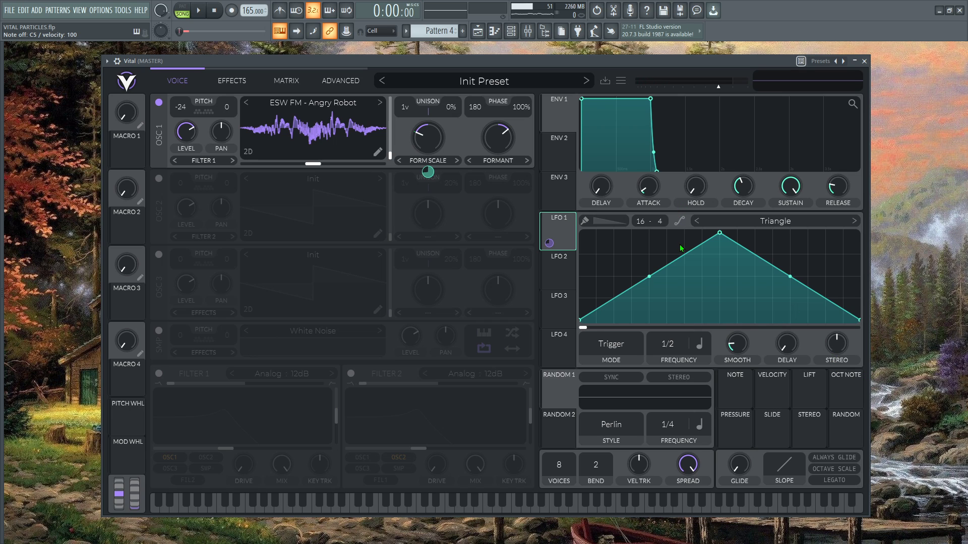
{"action": "key", "text": "z"}
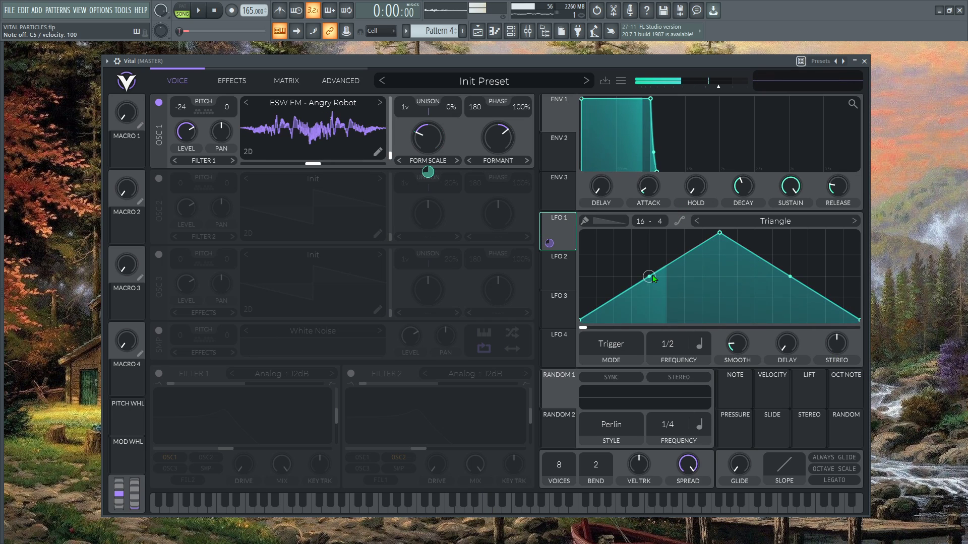
- Compare the preset shapes for LFO 1 and load Random Pulses
{"action": "left_click", "coordinate": [791, 224]}
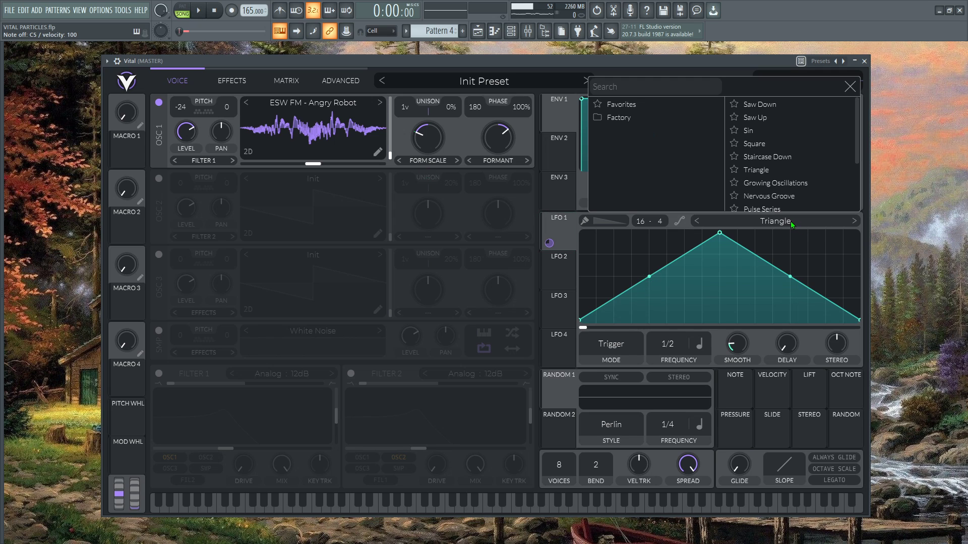
{"action": "scroll", "coordinate": [764, 143], "scroll_direction": "down", "scroll_amount": 3}
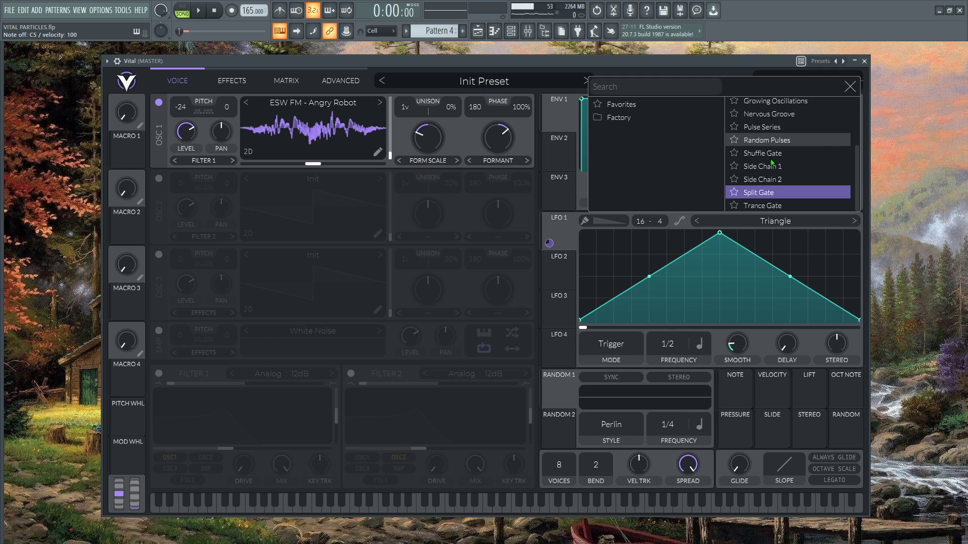
{"action": "left_click", "coordinate": [761, 180]}
{"action": "left_click", "coordinate": [770, 193]}
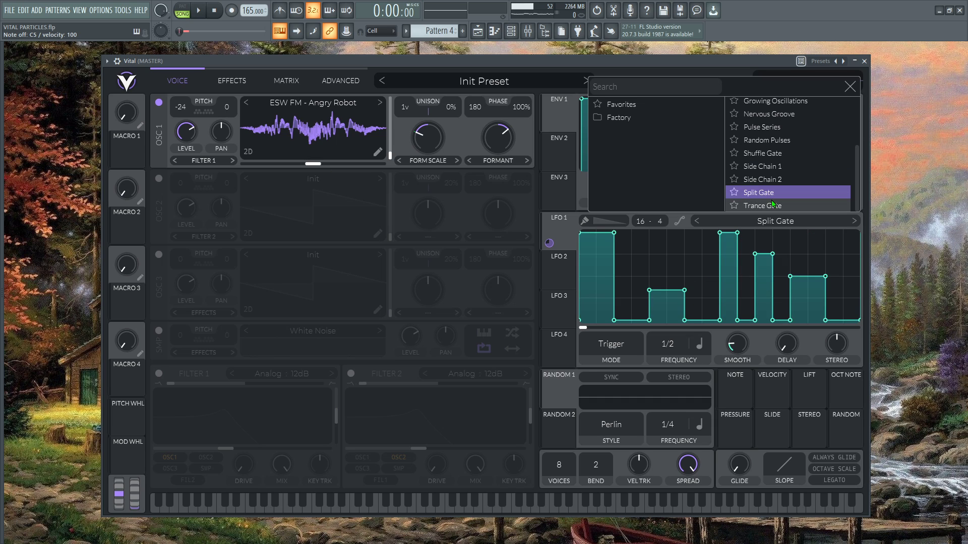
{"action": "left_click", "coordinate": [762, 206]}
{"action": "left_click", "coordinate": [762, 180]}
{"action": "left_click", "coordinate": [768, 153]}
{"action": "left_click", "coordinate": [768, 143]}
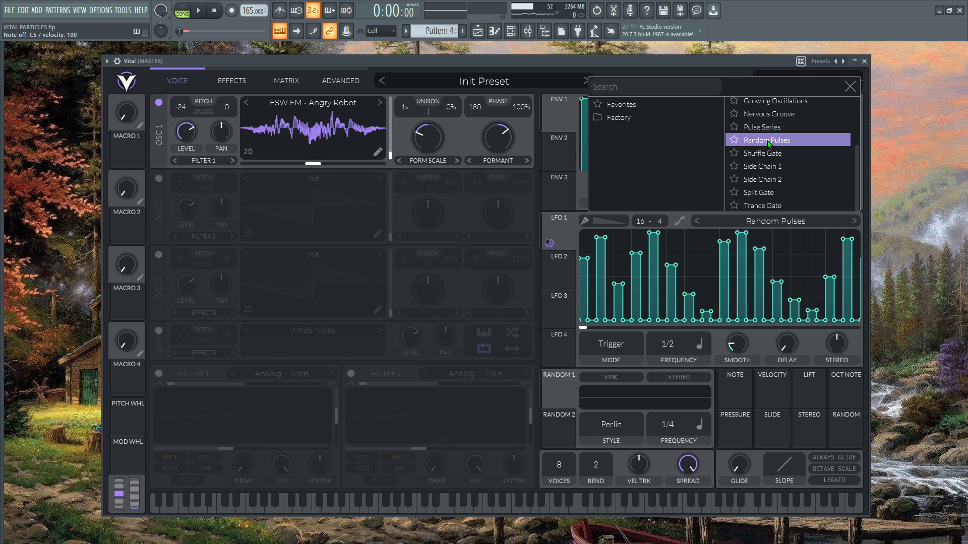
{"action": "left_click", "coordinate": [767, 130]}
{"action": "left_click", "coordinate": [768, 145]}
- Audition the pulsing modulation and set LFO 1's frequency to 4/1
{"action": "key", "text": "q"}
{"action": "key", "text": "q"}
{"action": "left_click_drag", "start_coordinate": [681, 348], "coordinate": [680, 413]}
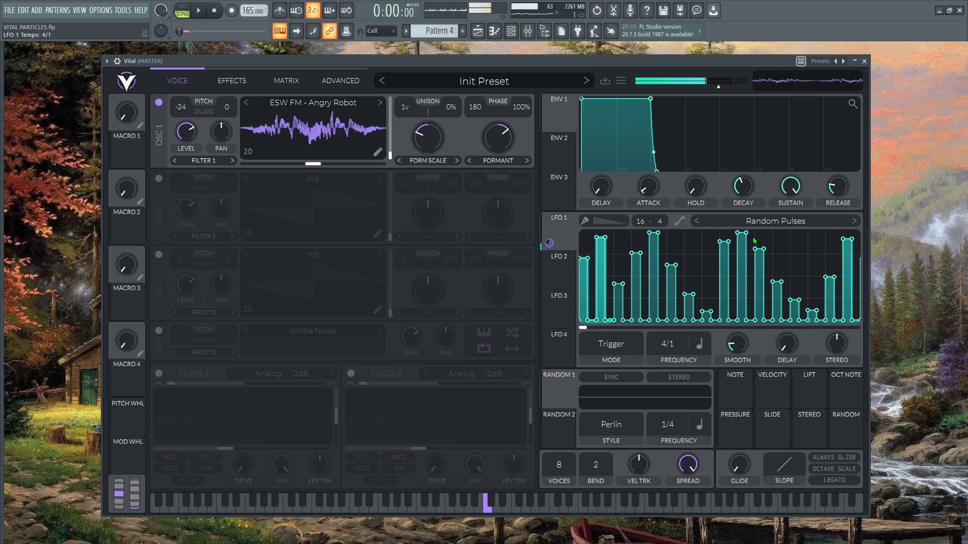
- Assign LFO 1 to oscillator 1's Formant distortion amount and set that amount to about 15%
{"action": "mouse_move", "coordinate": [556, 277]}
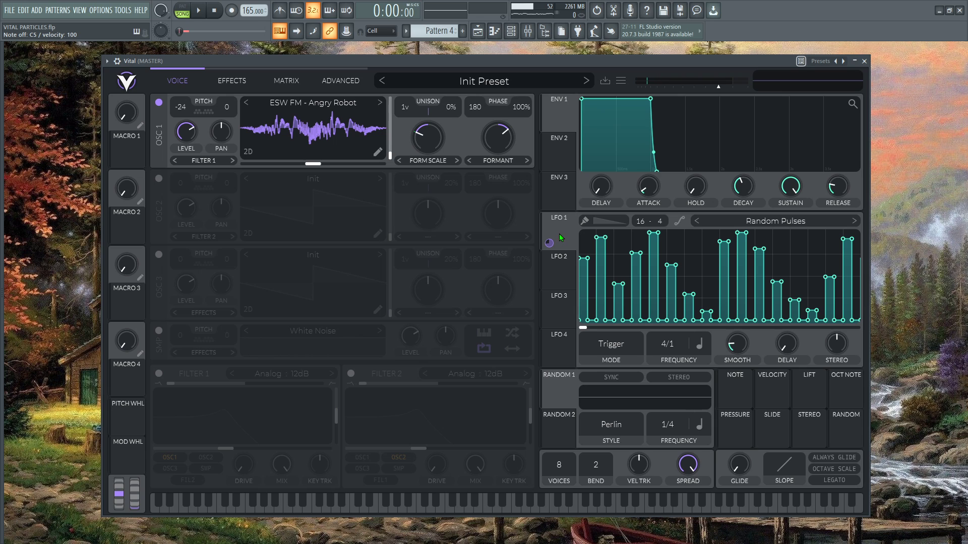
{"action": "left_click_drag", "start_coordinate": [549, 242], "coordinate": [501, 185]}
{"action": "key", "text": "z"}
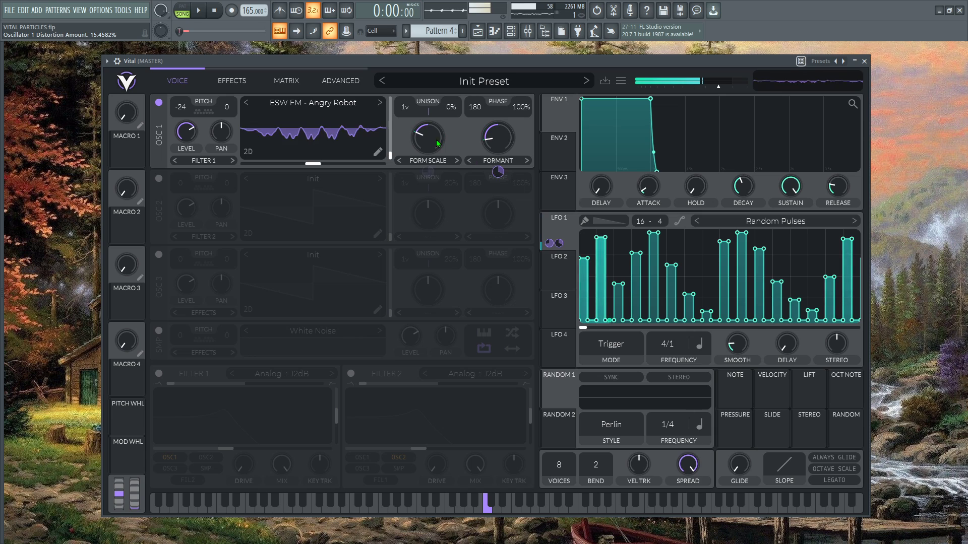
- Set oscillator 1's Formant Scale amount to about 24% and its level to about 0.83
{"action": "left_click_drag", "start_coordinate": [436, 140], "coordinate": [437, 149]}
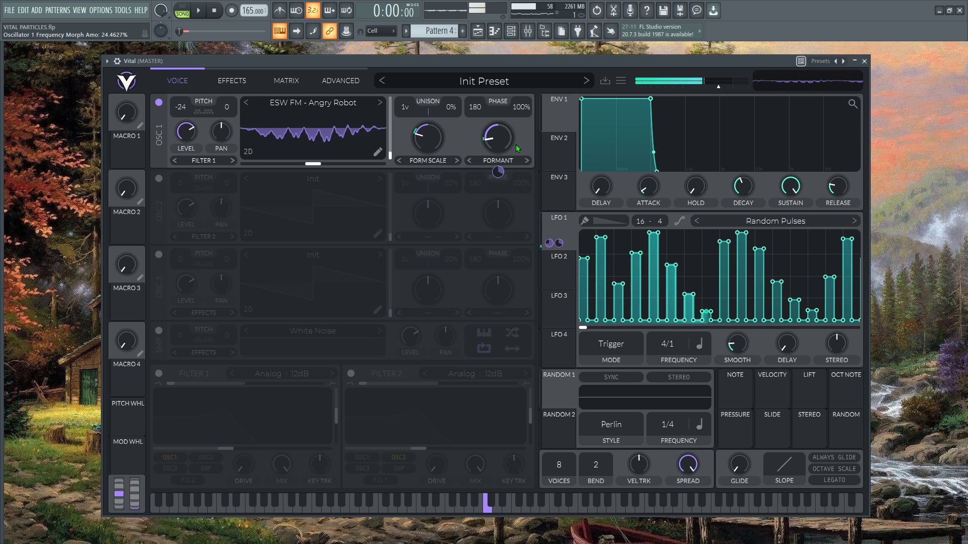
{"action": "left_click_drag", "start_coordinate": [196, 137], "coordinate": [199, 124]}
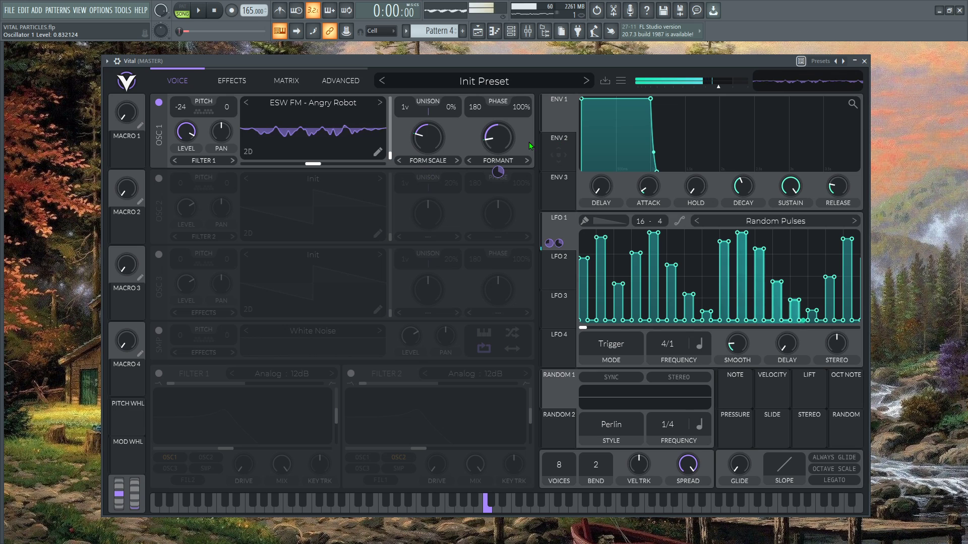
- Fine-tune oscillator 1's Formant distortion amount
{"action": "left_click_drag", "start_coordinate": [524, 141], "coordinate": [505, 174]}
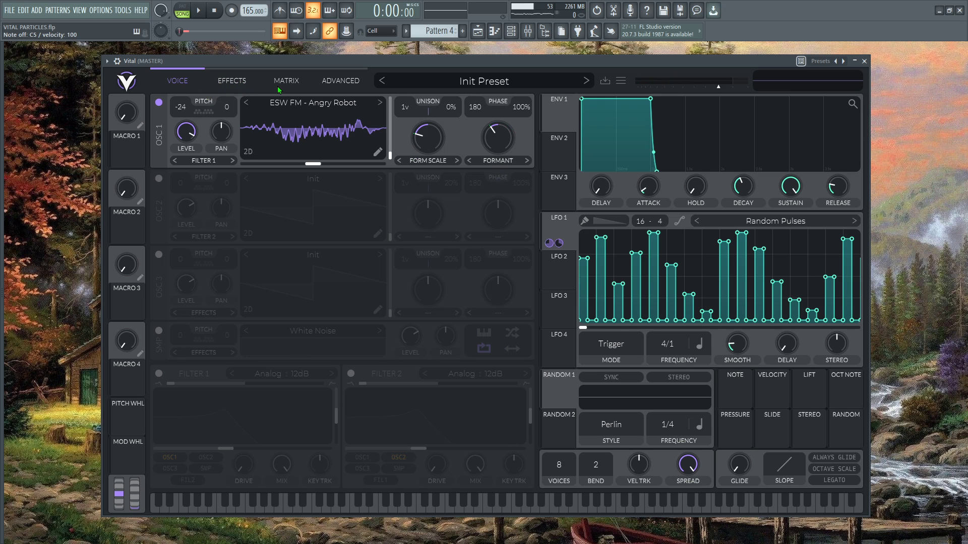
- Enable the Delay effect in Ping Pong mode, reduce its filter spread to the minimum and adjust its filter cutoff
{"action": "left_click", "coordinate": [227, 81]}
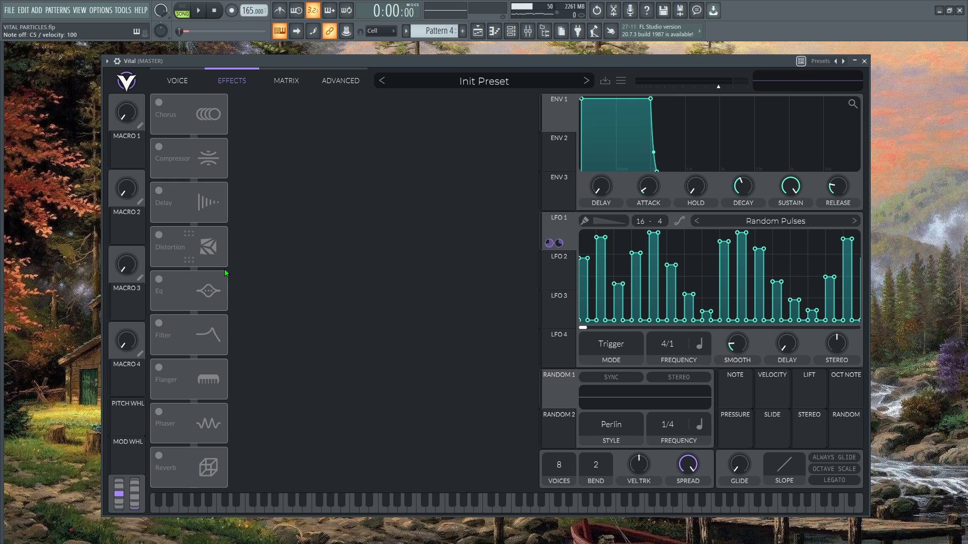
{"action": "left_click", "coordinate": [159, 191]}
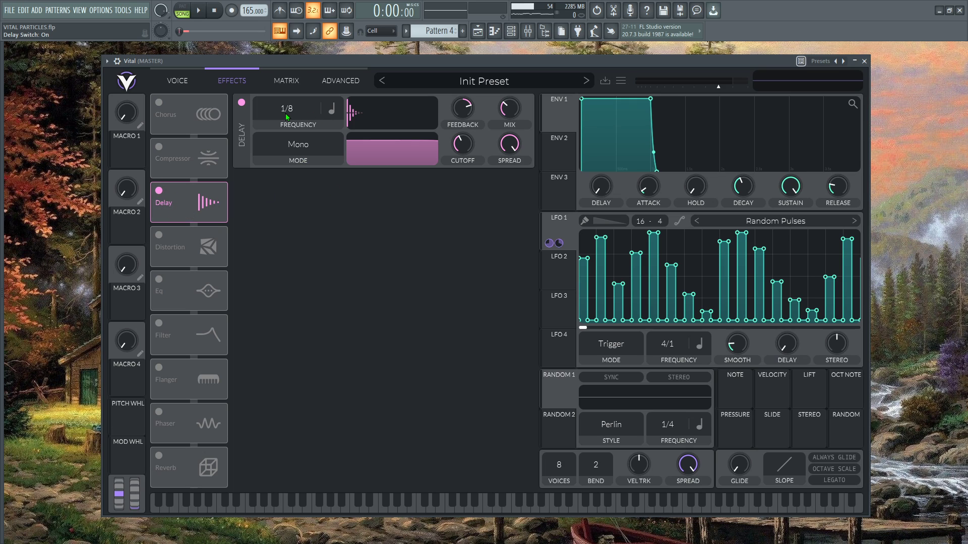
{"action": "left_click", "coordinate": [306, 144]}
{"action": "left_click", "coordinate": [291, 197]}
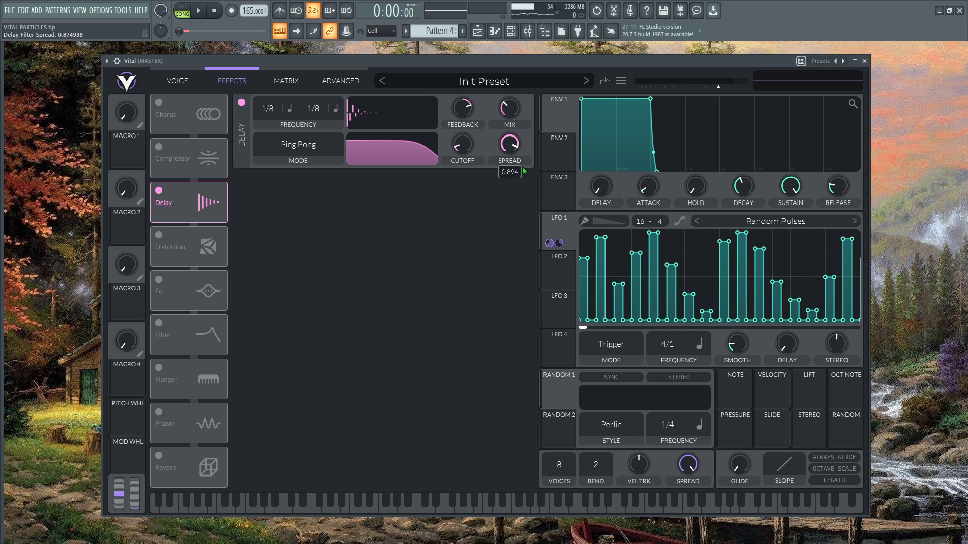
{"action": "left_click_drag", "start_coordinate": [524, 171], "coordinate": [518, 254]}
{"action": "left_click_drag", "start_coordinate": [468, 132], "coordinate": [472, 115]}
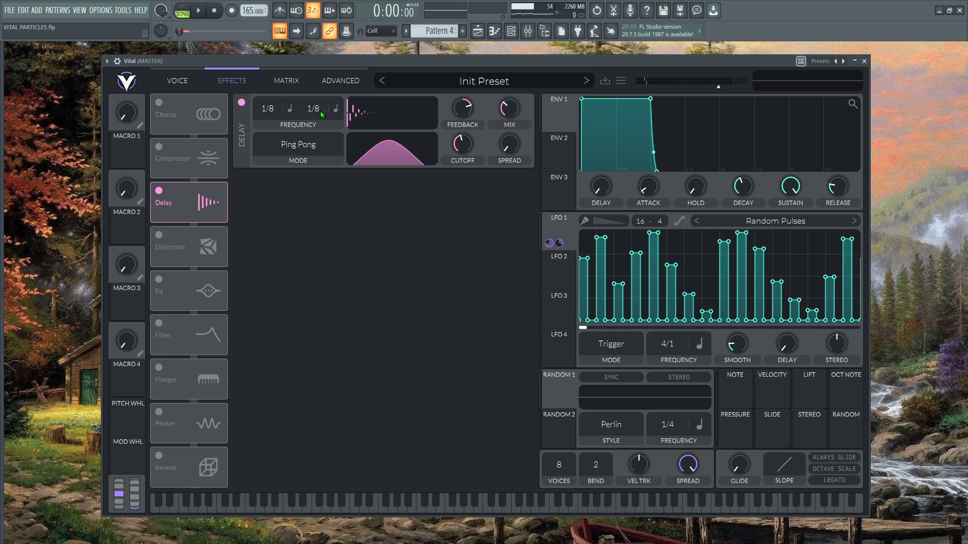
- Set the delay's second tempo to dotted 1/4 and its feedback to about 25%, and raise its mix and filter cutoff
{"action": "left_click", "coordinate": [336, 115]}
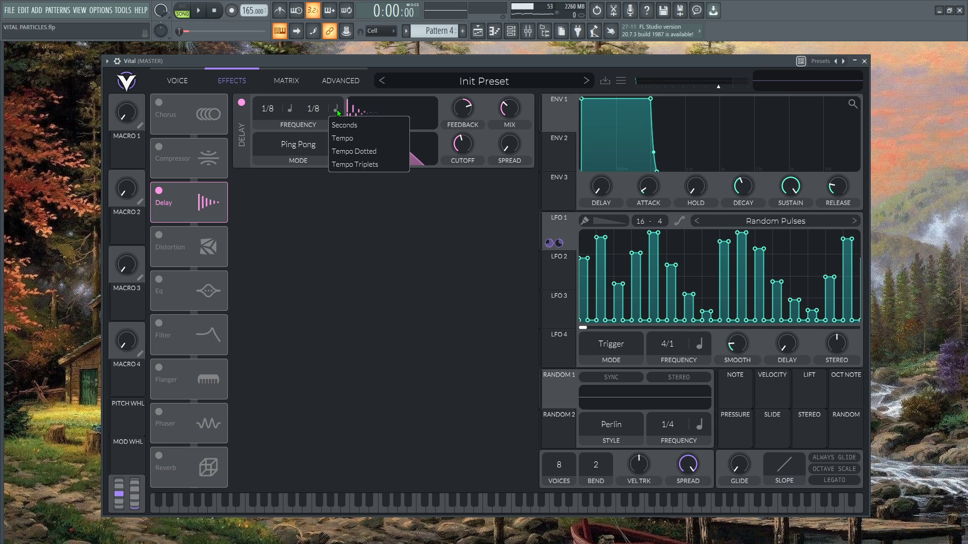
{"action": "left_click", "coordinate": [364, 150]}
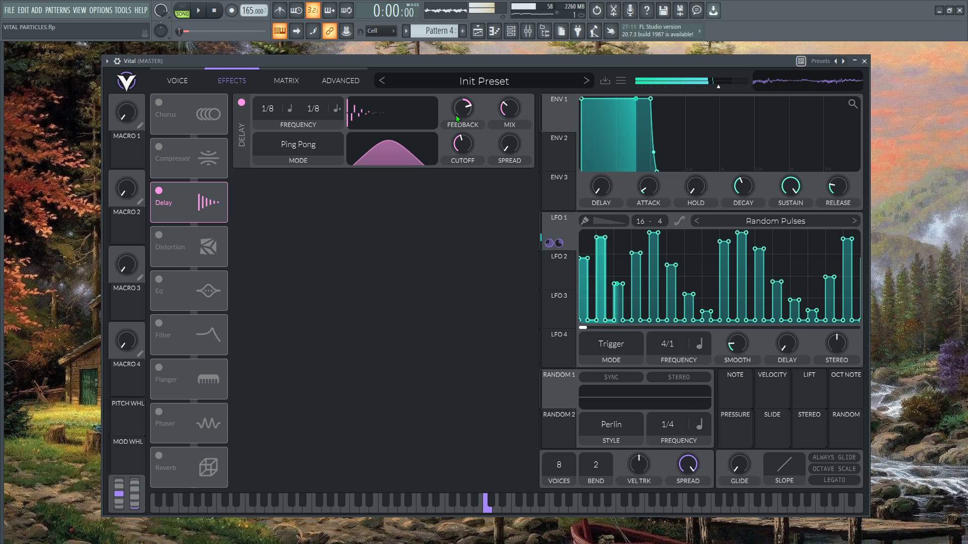
{"action": "left_click_drag", "start_coordinate": [509, 108], "coordinate": [521, 96]}
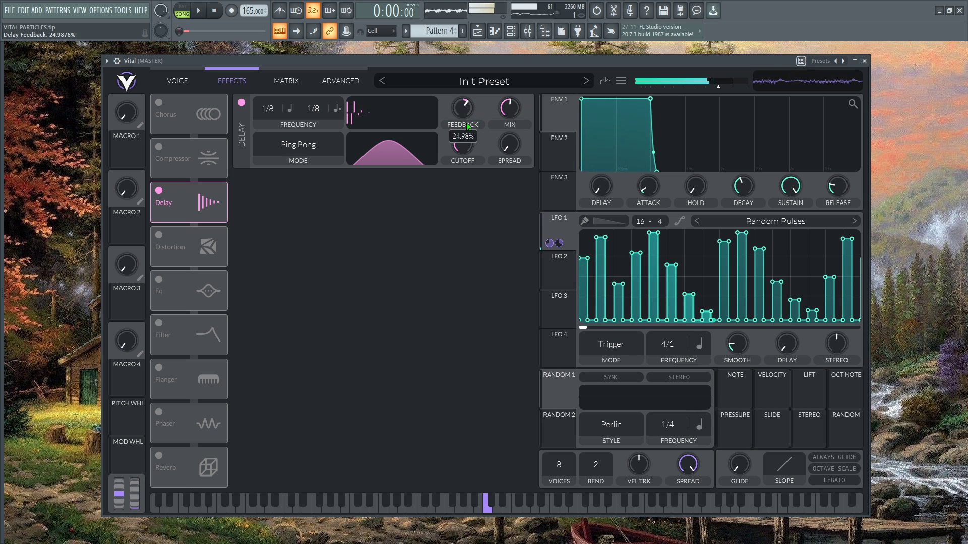
{"action": "left_click_drag", "start_coordinate": [467, 146], "coordinate": [501, 219]}
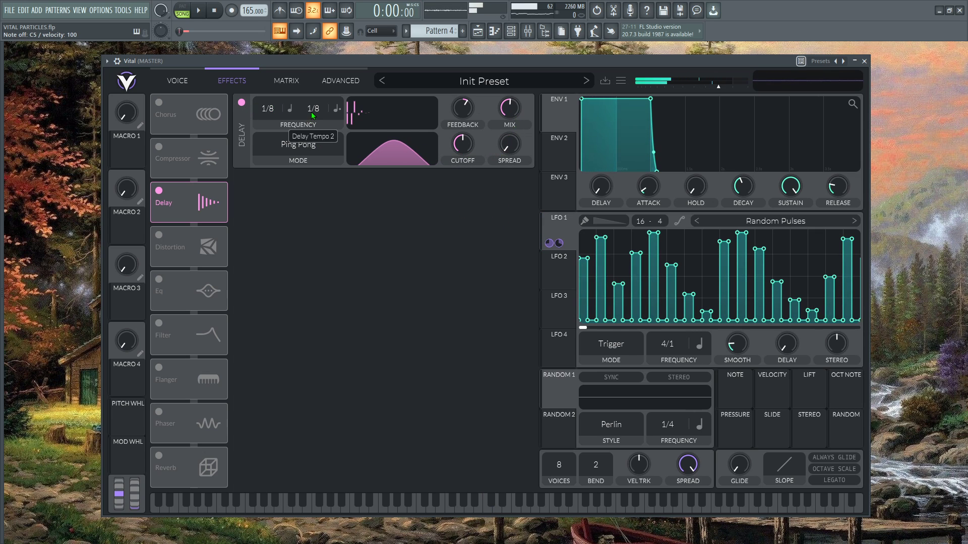
{"action": "left_click_drag", "start_coordinate": [313, 107], "coordinate": [316, 125]}
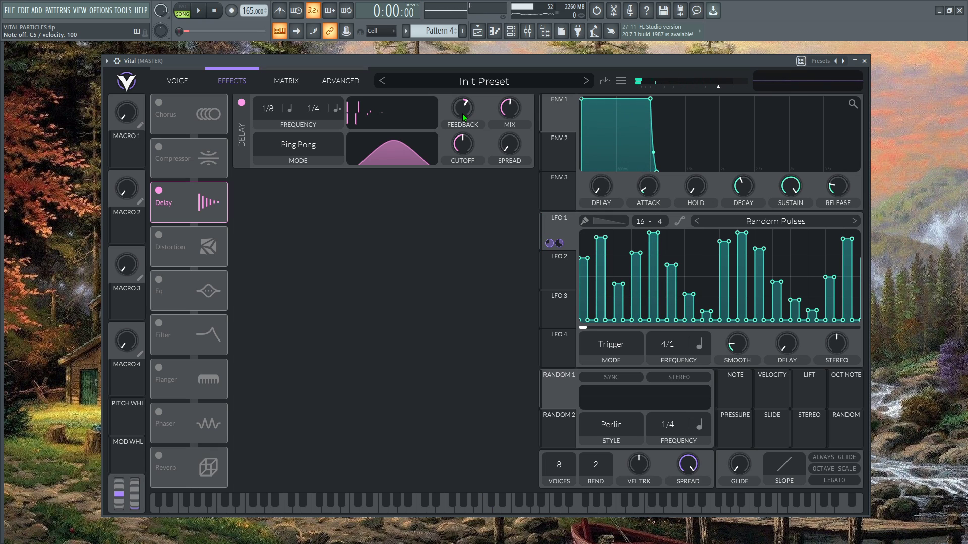
- Enable the Distortion effect, place it ahead of the Delay in the chain and set its filter to Pre
{"action": "left_click", "coordinate": [158, 237]}
{"action": "left_click_drag", "start_coordinate": [178, 246], "coordinate": [212, 202]}
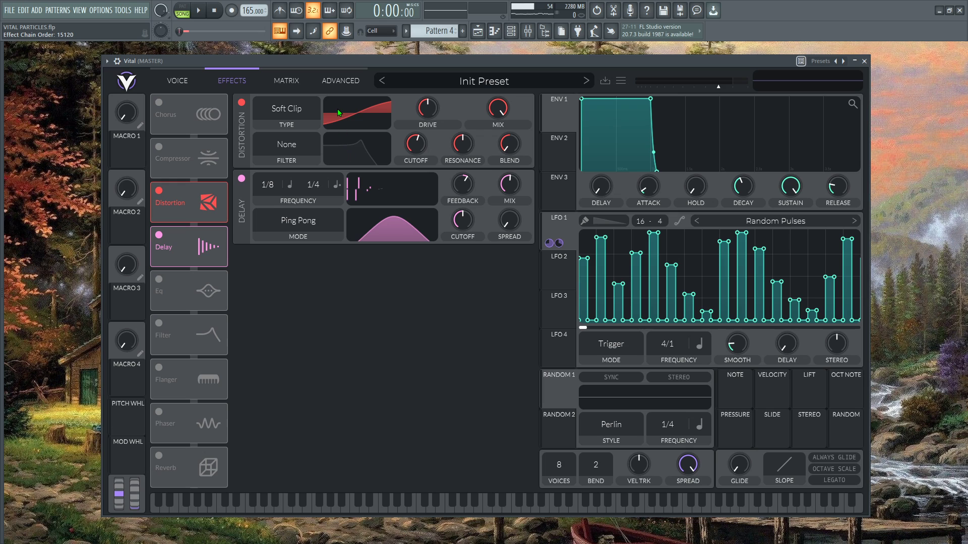
{"action": "left_click", "coordinate": [295, 147]}
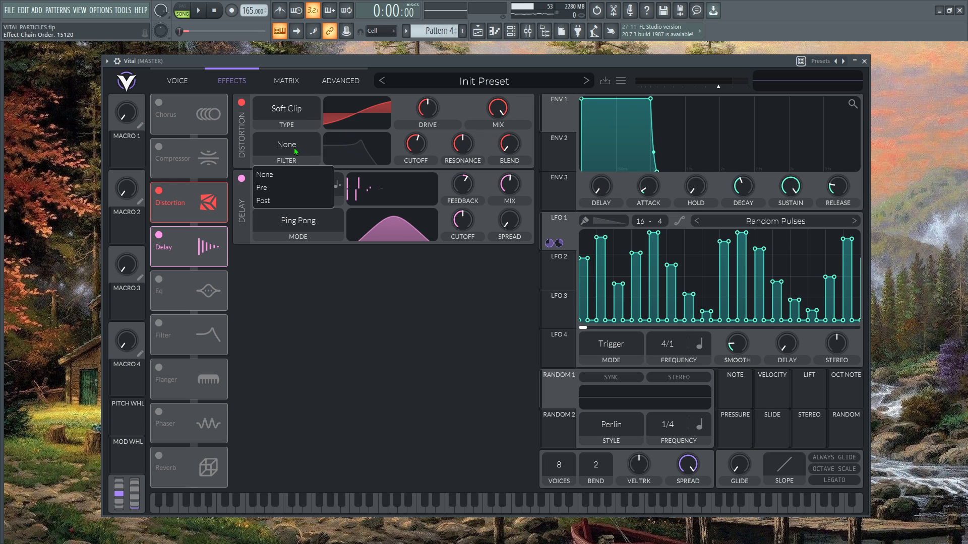
{"action": "left_click", "coordinate": [278, 187]}
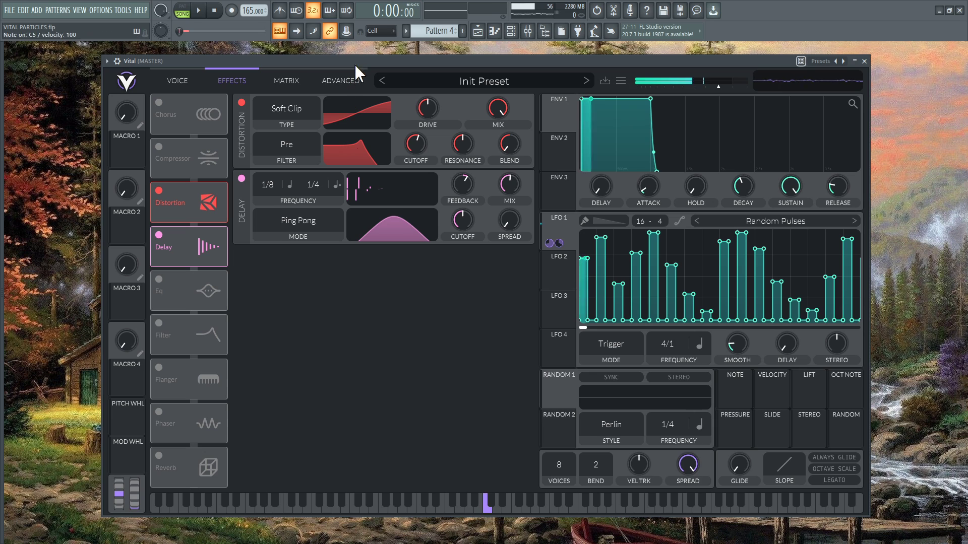
- Raise the soft-clip distortion's drive and set its filter cutoff to about 113 semitones
{"action": "left_click_drag", "start_coordinate": [419, 147], "coordinate": [441, 135]}
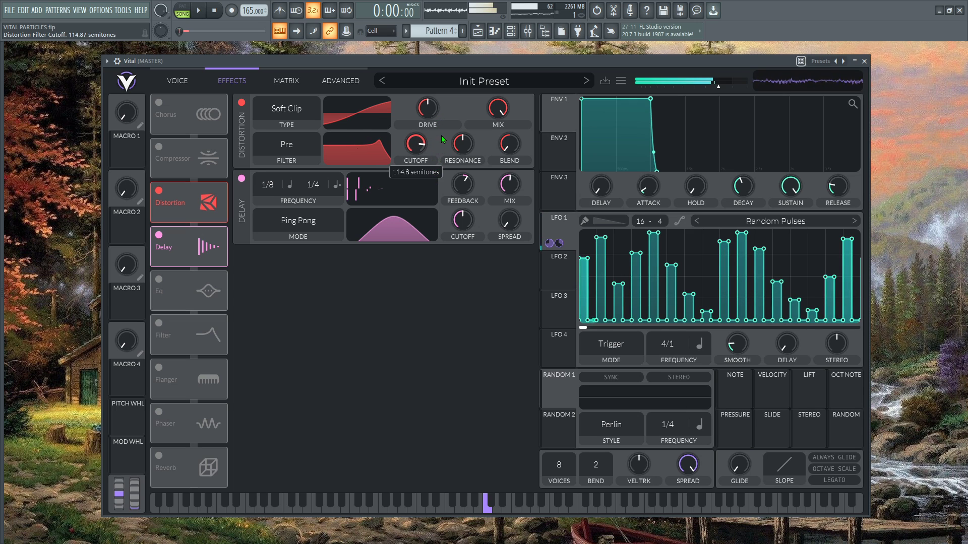
{"action": "mouse_move", "coordinate": [511, 141]}
{"action": "left_mouse_down"}
{"action": "mouse_move", "coordinate": [513, 102]}
{"action": "mouse_move", "coordinate": [506, 149]}
{"action": "left_mouse_up"}
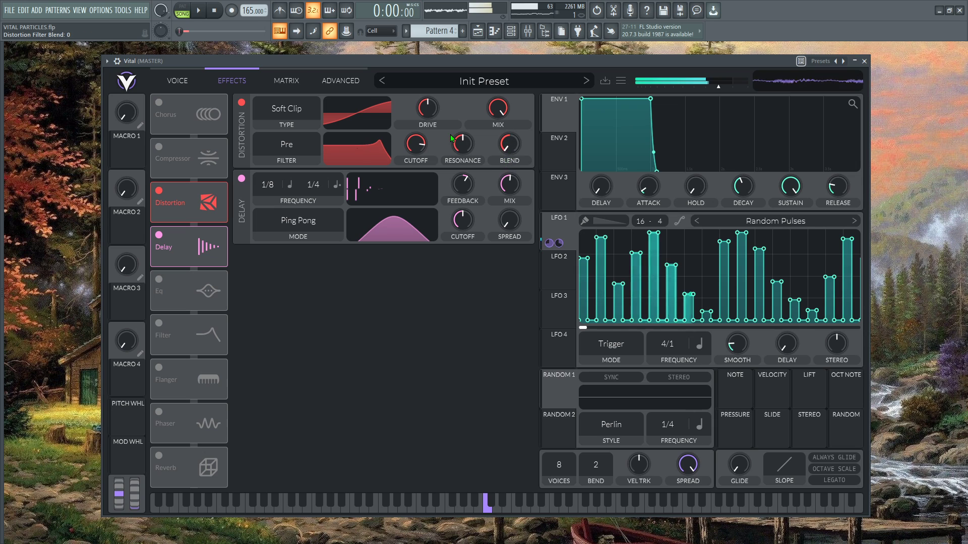
{"action": "left_click_drag", "start_coordinate": [420, 146], "coordinate": [421, 151]}
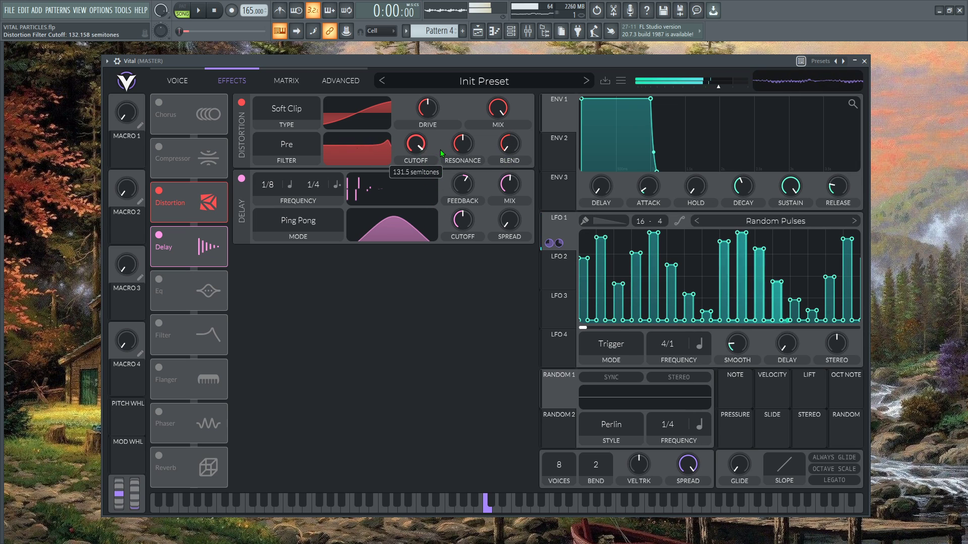
{"action": "left_click_drag", "start_coordinate": [431, 115], "coordinate": [432, 100]}
{"action": "mouse_move", "coordinate": [419, 146]}
{"action": "left_mouse_down"}
{"action": "mouse_move", "coordinate": [425, 212]}
{"action": "mouse_move", "coordinate": [431, 153]}
{"action": "left_mouse_up"}
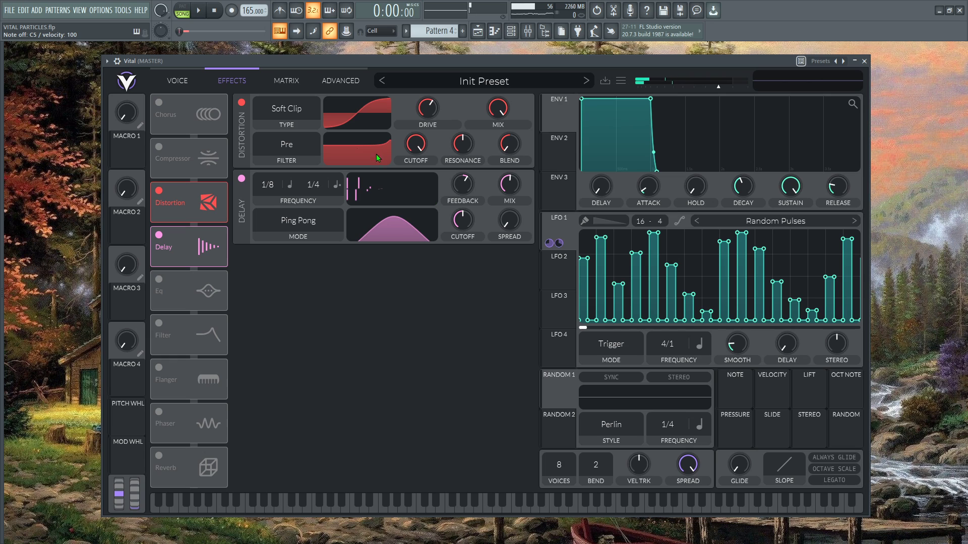
{"action": "left_click_drag", "start_coordinate": [416, 144], "coordinate": [417, 182]}
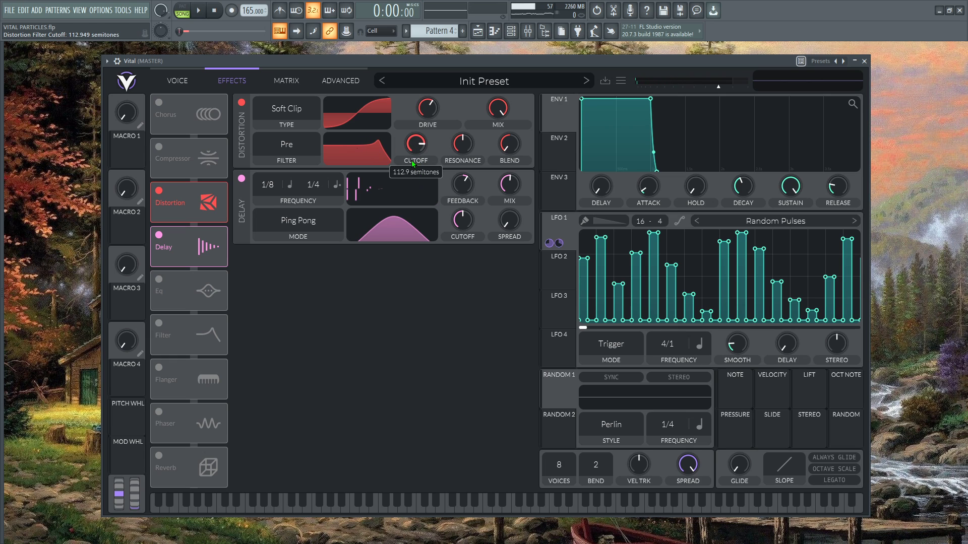
- Assign LFO 2 to the distortion's filter cutoff, adjust the modulation amount and set the LFO's frequency to 2/1
{"action": "left_click", "coordinate": [562, 275]}
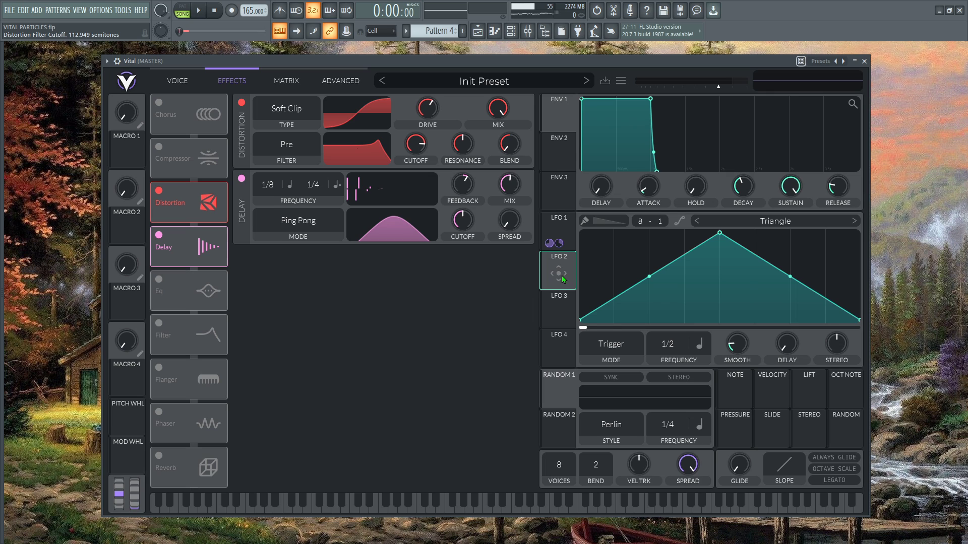
{"action": "left_click_drag", "start_coordinate": [561, 275], "coordinate": [418, 155]}
{"action": "key", "text": "q"}
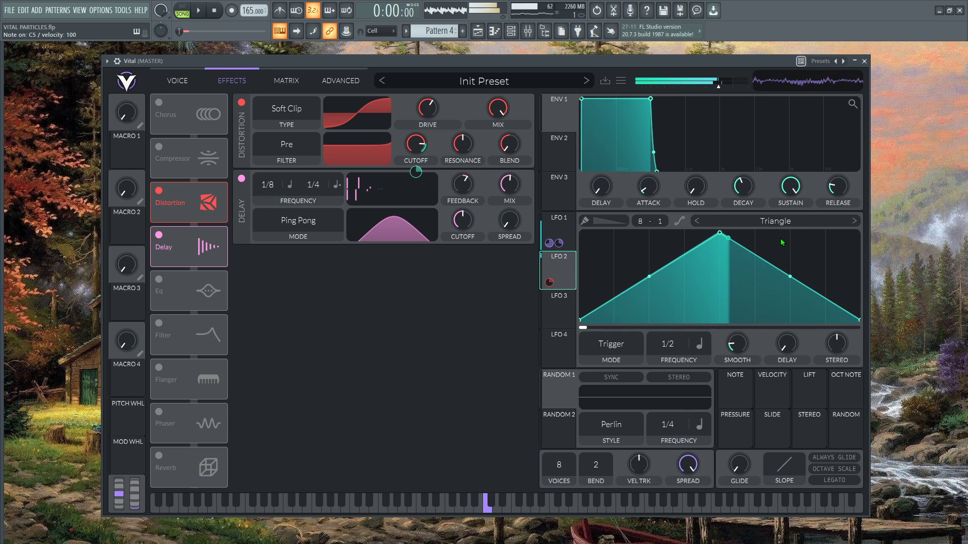
{"action": "mouse_move", "coordinate": [416, 172]}
{"action": "left_mouse_down"}
{"action": "mouse_move", "coordinate": [415, 205]}
{"action": "mouse_move", "coordinate": [416, 178]}
{"action": "left_mouse_up"}
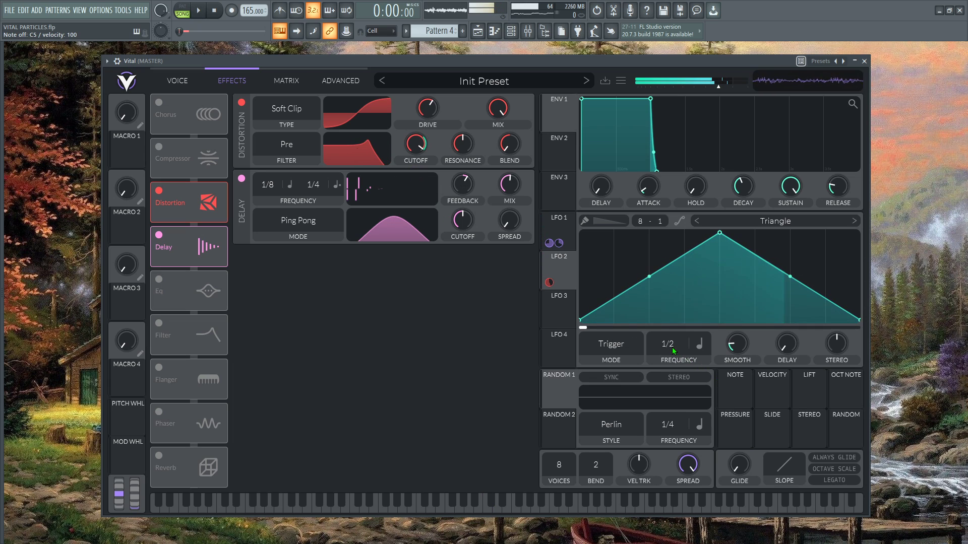
{"action": "left_click_drag", "start_coordinate": [668, 347], "coordinate": [673, 376]}
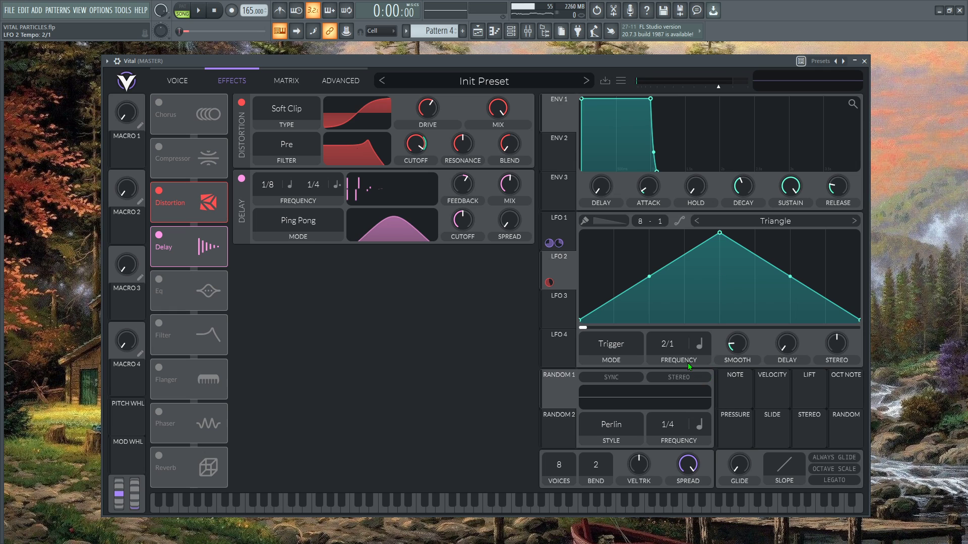
{"action": "key", "text": "q"}
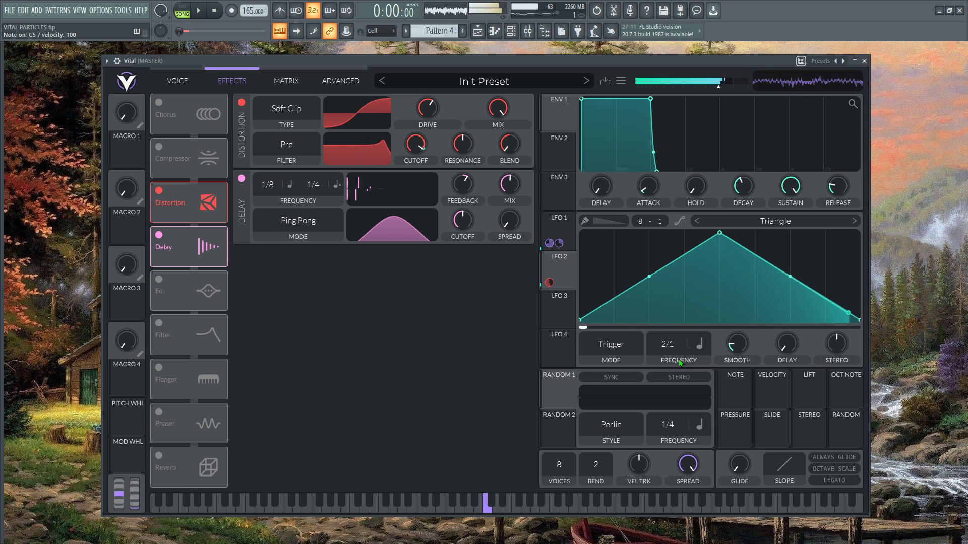
- Raise the distortion filter's resonance, assign LFO 2 to it and adjust that modulation's amount
{"action": "mouse_move", "coordinate": [479, 160]}
{"action": "left_mouse_down"}
{"action": "mouse_move", "coordinate": [484, 124]}
{"action": "mouse_move", "coordinate": [485, 153]}
{"action": "left_mouse_up"}
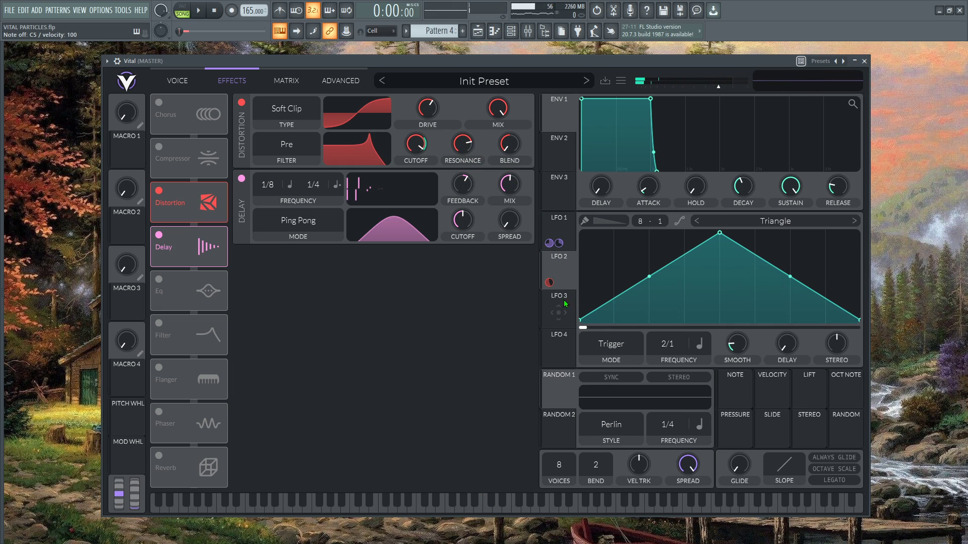
{"action": "left_click_drag", "start_coordinate": [565, 273], "coordinate": [463, 205]}
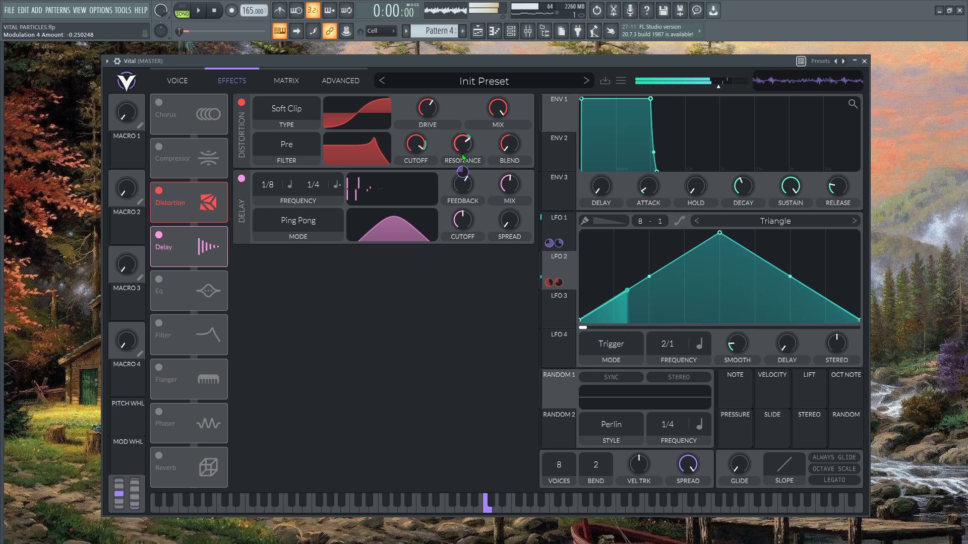
{"action": "mouse_move", "coordinate": [462, 172]}
{"action": "left_mouse_down"}
{"action": "mouse_move", "coordinate": [467, 161]}
{"action": "mouse_move", "coordinate": [464, 169]}
{"action": "left_mouse_up"}
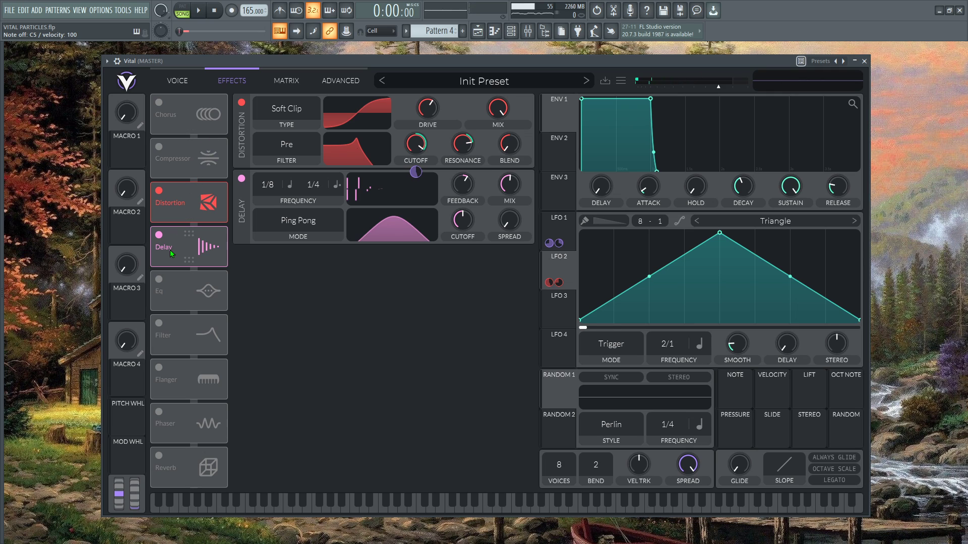
- Enable the Flanger ahead of the Distortion in the chain, and set its frequency to 1/1 and offset to about 199
{"action": "left_click", "coordinate": [159, 369]}
{"action": "left_click_drag", "start_coordinate": [185, 363], "coordinate": [207, 176]}
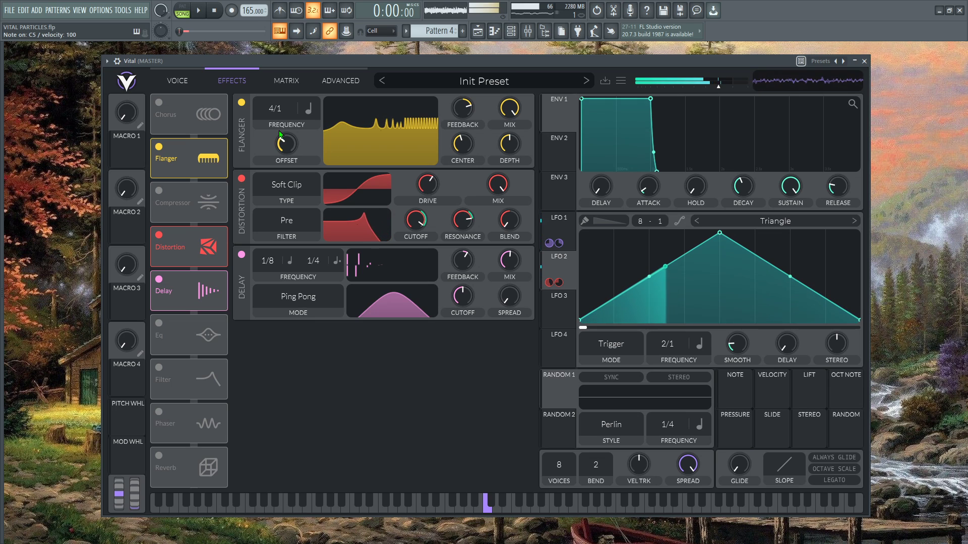
{"action": "left_click_drag", "start_coordinate": [273, 113], "coordinate": [295, 74]}
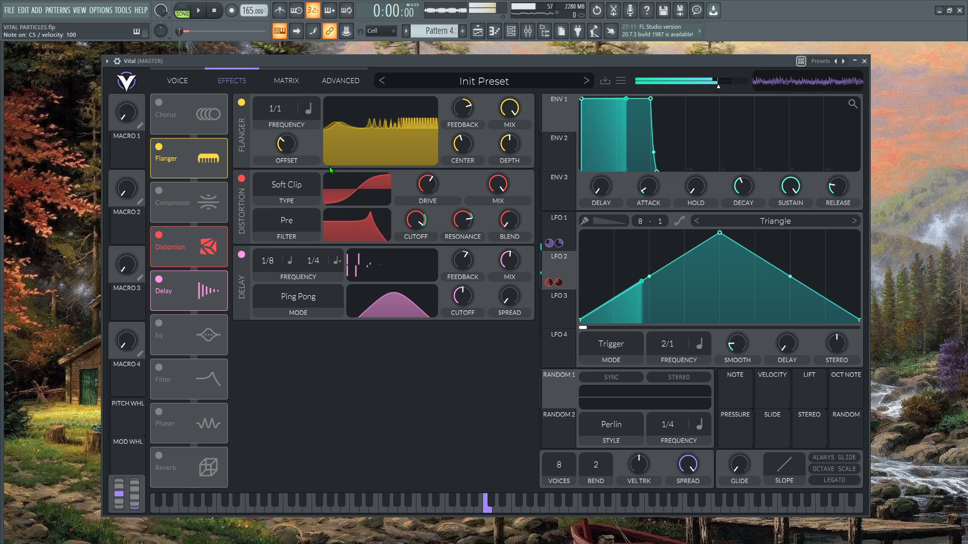
{"action": "left_click_drag", "start_coordinate": [296, 146], "coordinate": [295, 124]}
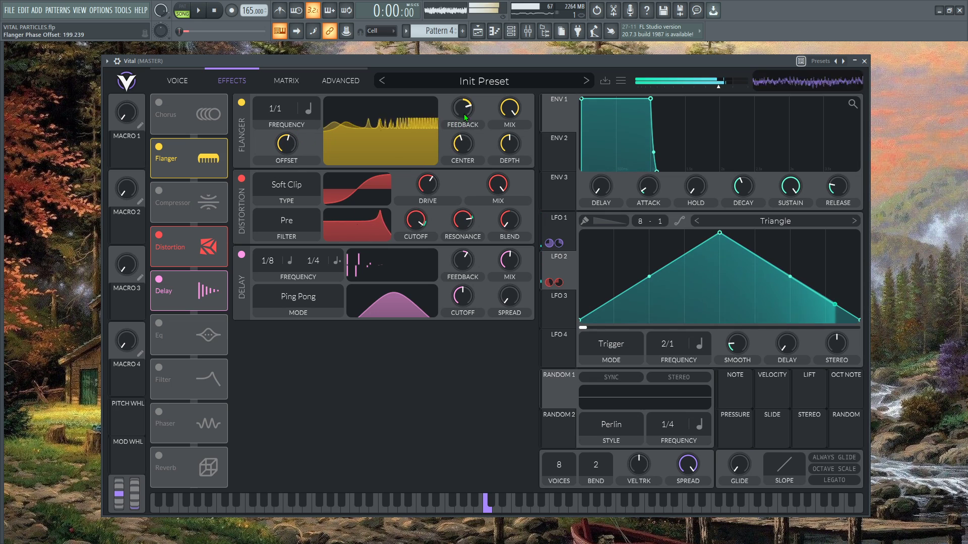
- Set the flanger's depth to about 57%, its frequency to 1/4 and its feedback to about -58%
{"action": "left_click_drag", "start_coordinate": [465, 112], "coordinate": [509, 147]}
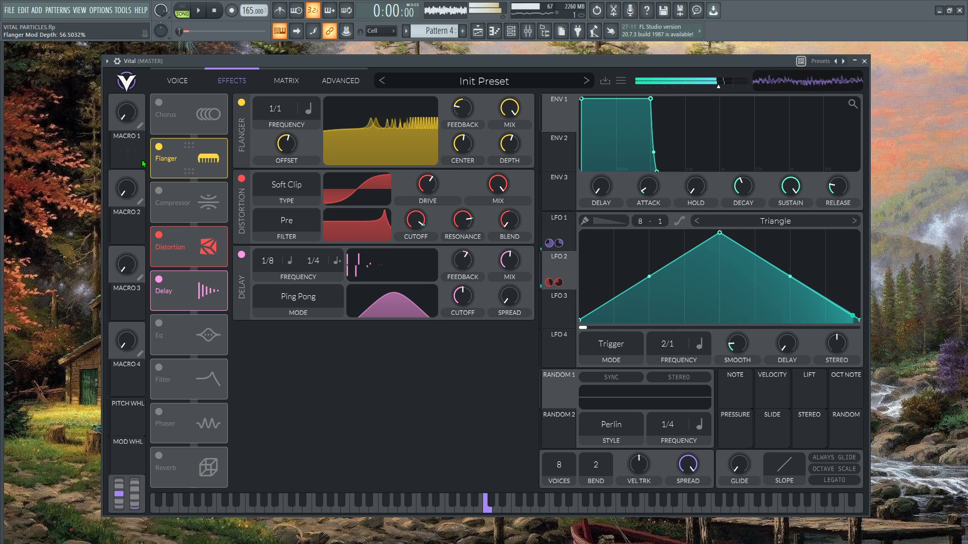
{"action": "left_click_drag", "start_coordinate": [275, 101], "coordinate": [281, 62]}
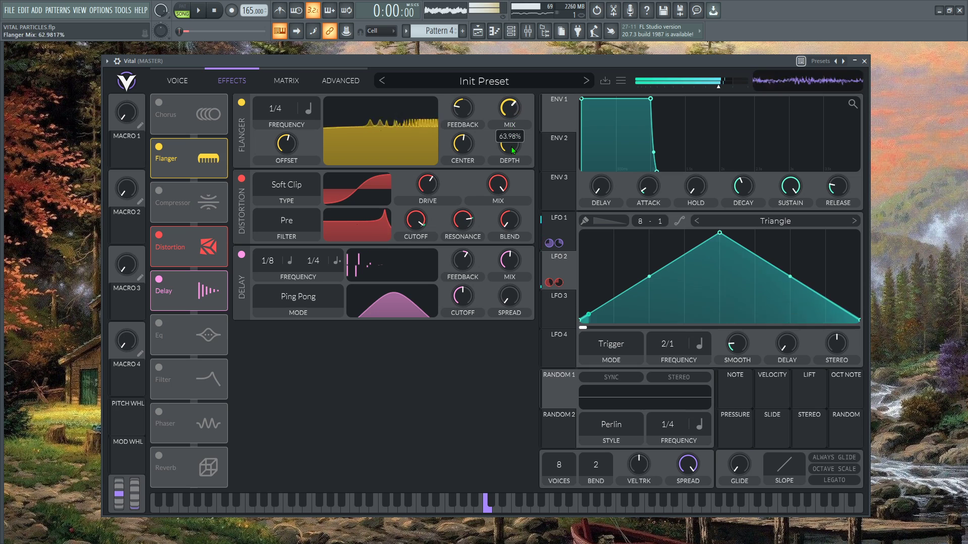
{"action": "left_click_drag", "start_coordinate": [472, 114], "coordinate": [470, 154]}
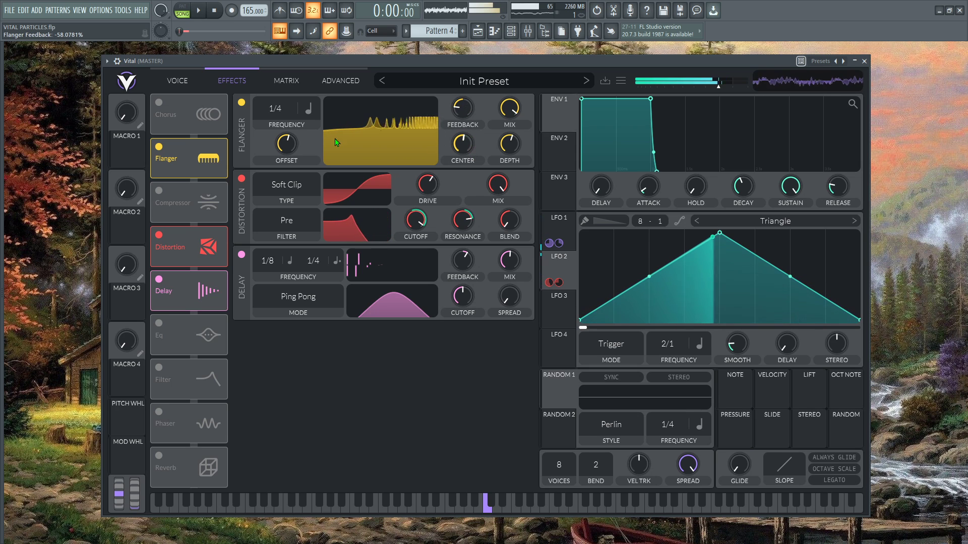
- Readjust oscillator 1's Formant distortion amount and set its Formant Scale amount to about 30%
{"action": "left_click", "coordinate": [176, 82]}
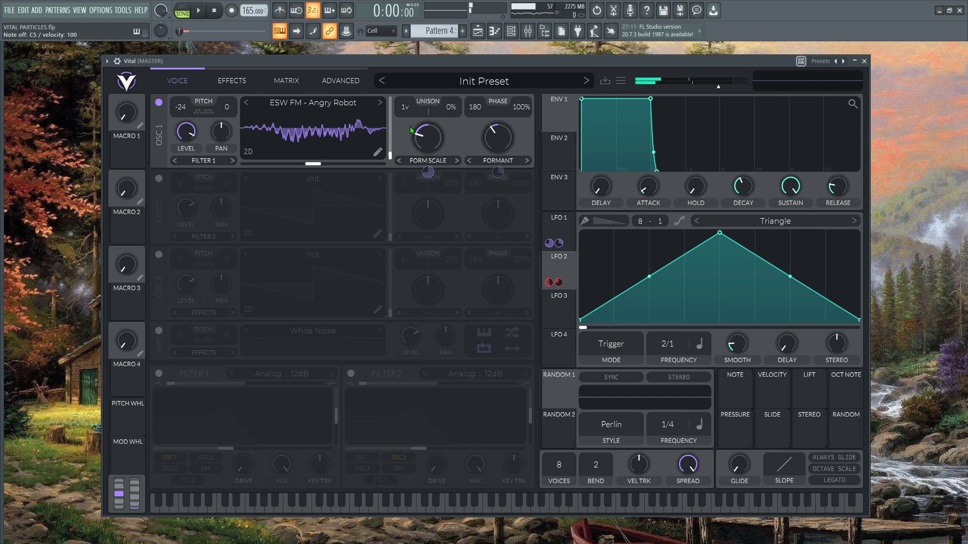
{"action": "left_click_drag", "start_coordinate": [436, 139], "coordinate": [435, 146]}
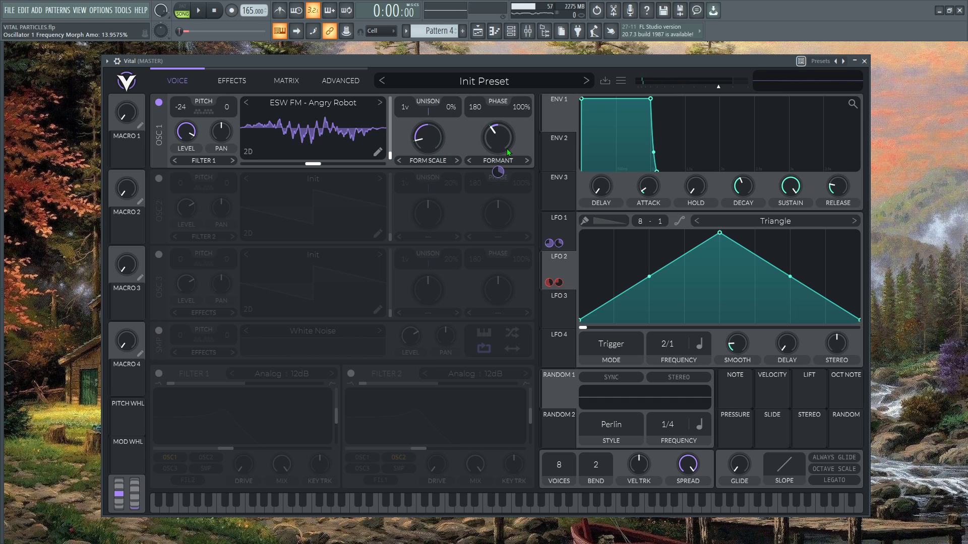
{"action": "left_click_drag", "start_coordinate": [515, 129], "coordinate": [503, 174]}
{"action": "mouse_move", "coordinate": [442, 148]}
{"action": "left_mouse_down"}
{"action": "mouse_move", "coordinate": [433, 79]}
{"action": "mouse_move", "coordinate": [453, 156]}
{"action": "mouse_move", "coordinate": [454, 144]}
{"action": "left_mouse_up"}
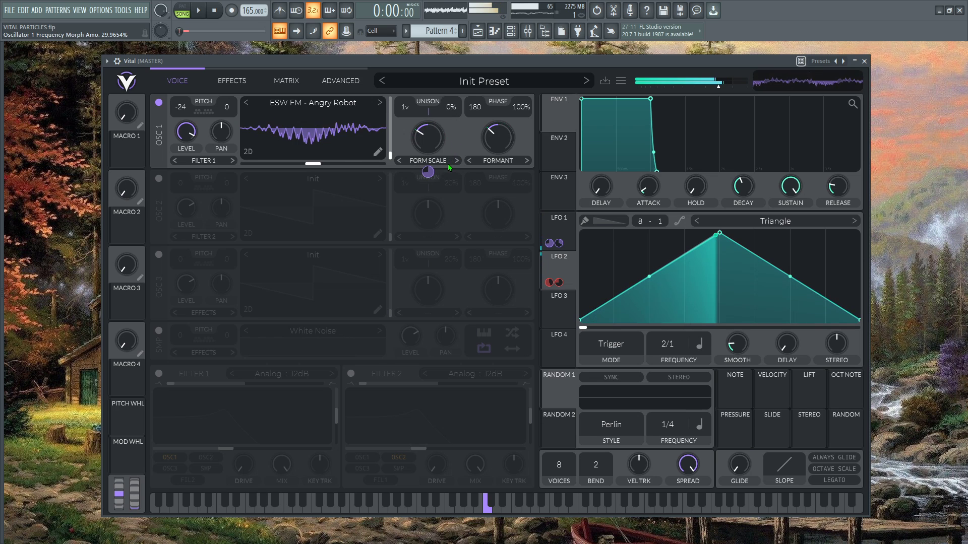
- Draw a G4 note from bar 1 in Pattern 4's piano roll and shorten it to a length of 3:12:00
{"action": "key", "text": "b"}
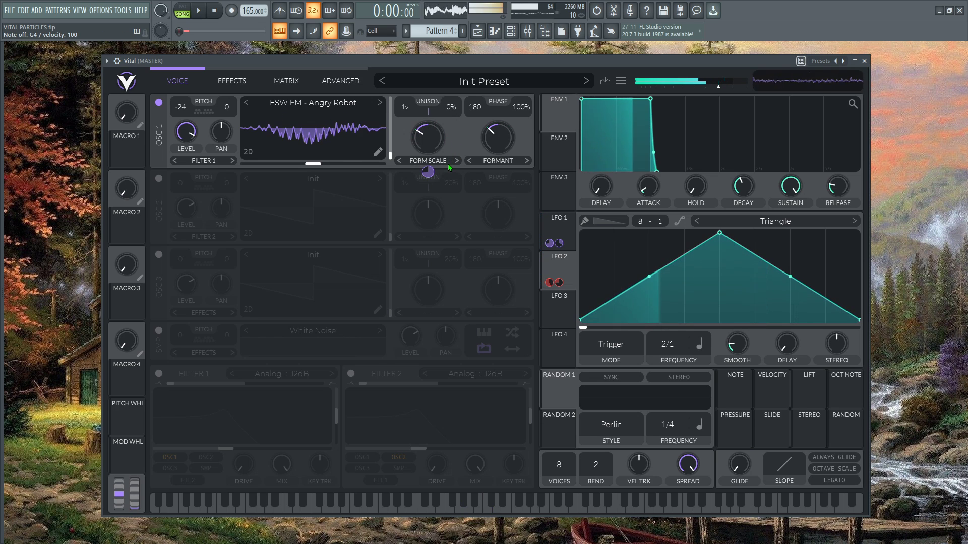
{"action": "key", "text": "v"}
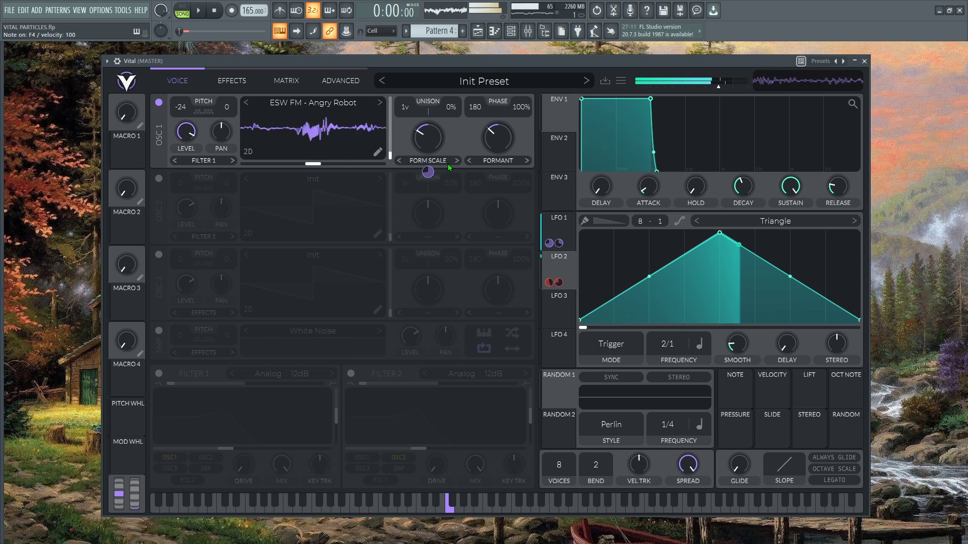
{"action": "left_click", "coordinate": [492, 33]}
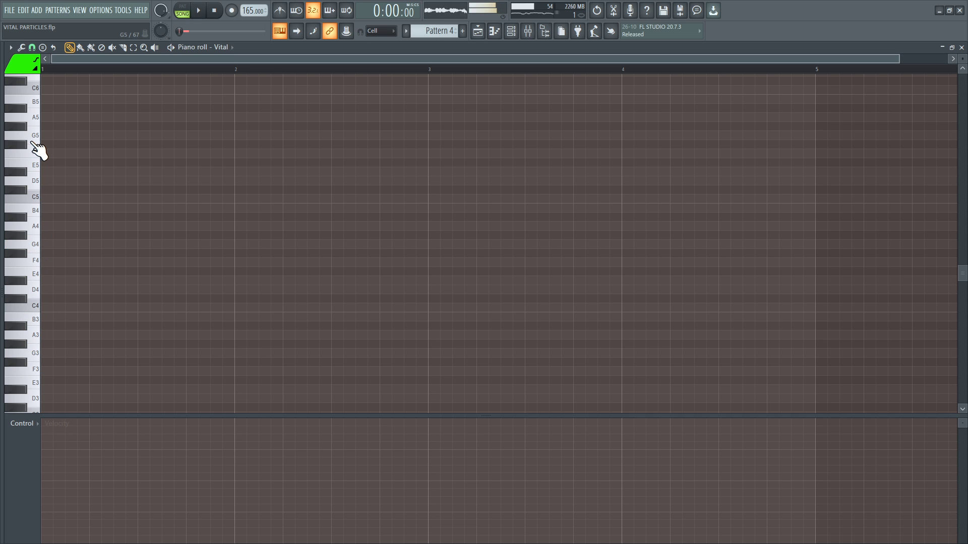
{"action": "left_click", "coordinate": [50, 244]}
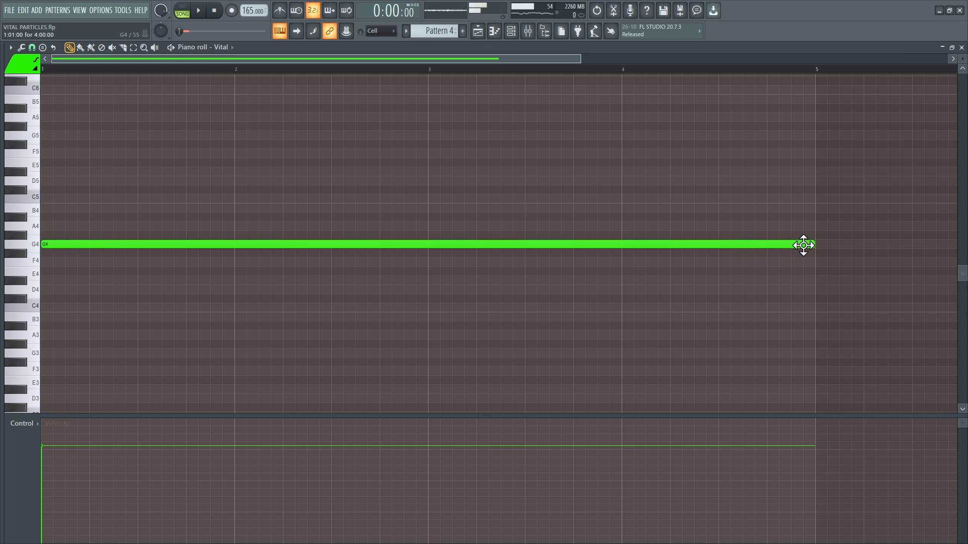
{"action": "left_click_drag", "start_coordinate": [800, 246], "coordinate": [768, 263]}
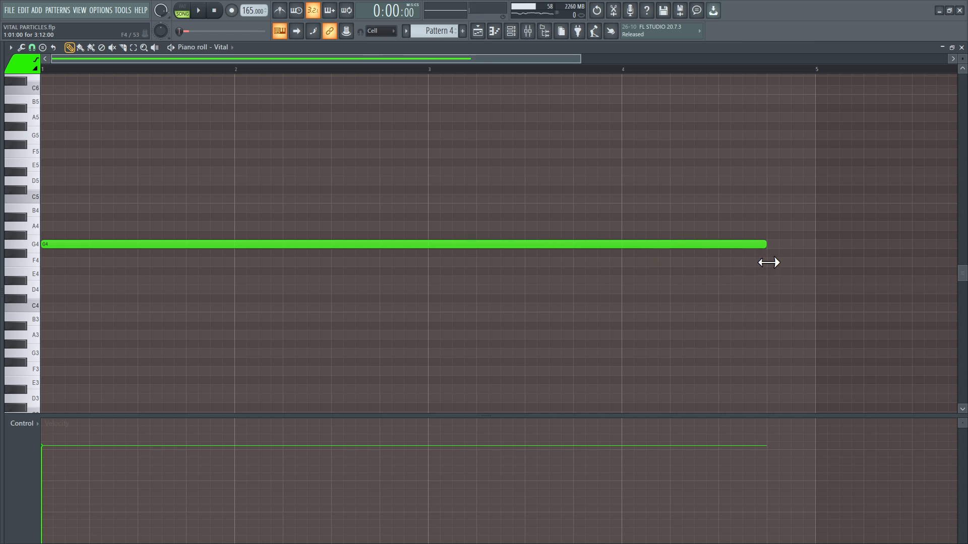
- Play the playlist arrangement to hear Pattern 4 in the mix, and return to the Vital window
{"action": "left_click", "coordinate": [478, 33]}
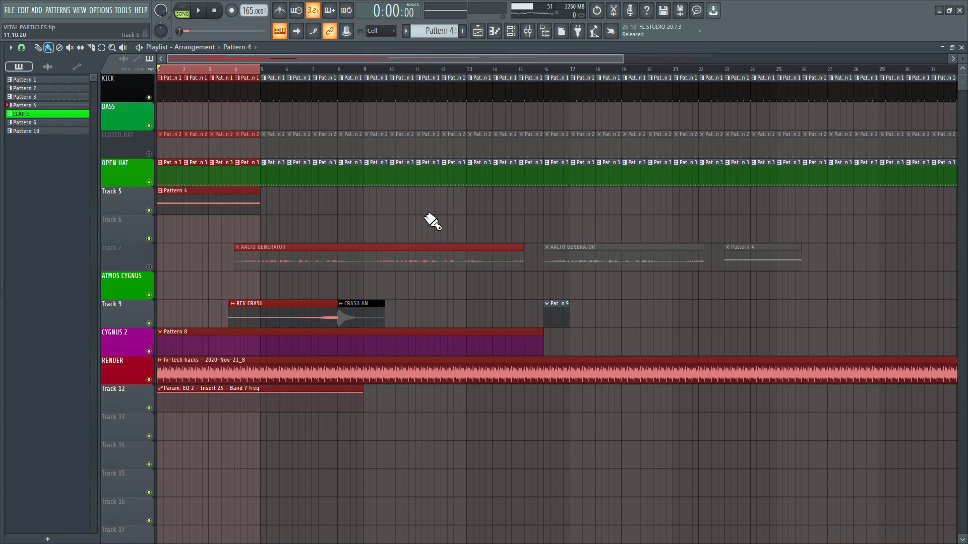
{"action": "left_click", "coordinate": [201, 233]}
{"action": "right_click", "coordinate": [219, 231]}
{"action": "key", "text": "space"}
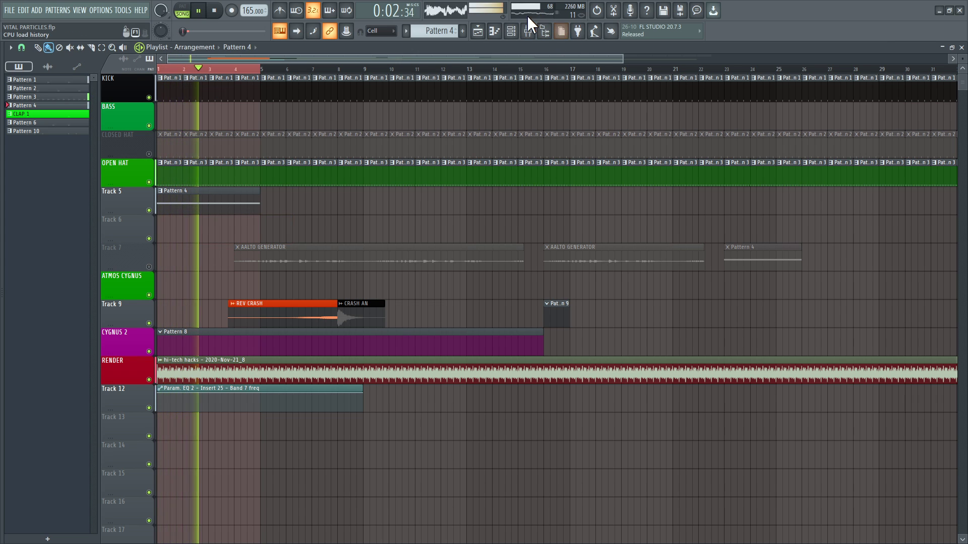
{"action": "left_click", "coordinate": [513, 32]}
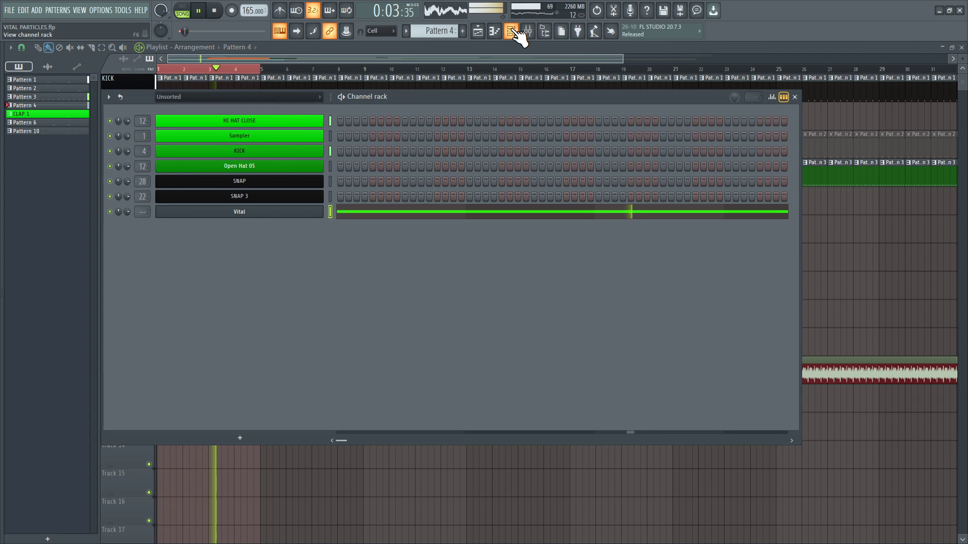
{"action": "left_click", "coordinate": [962, 48]}
{"action": "left_click", "coordinate": [962, 47]}
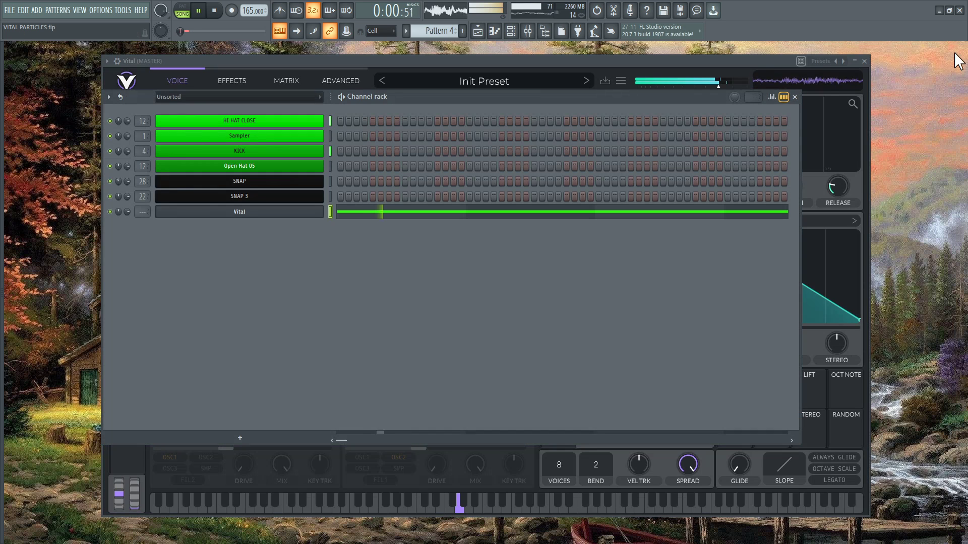
{"action": "left_click", "coordinate": [795, 97]}
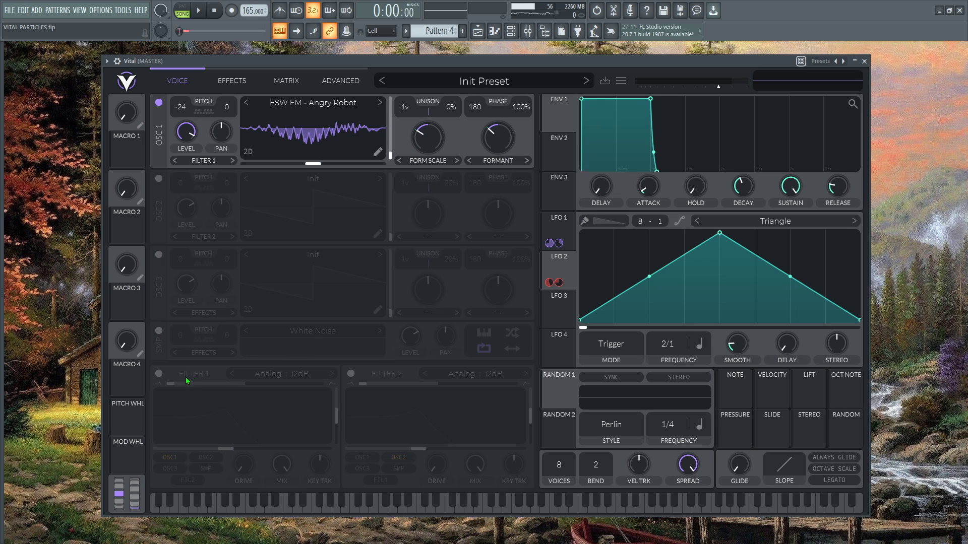
- Enable Filter 1, set its blend fully to high-pass, and raise its cutoff to about 4.5 semitones
{"action": "left_click", "coordinate": [159, 374]}
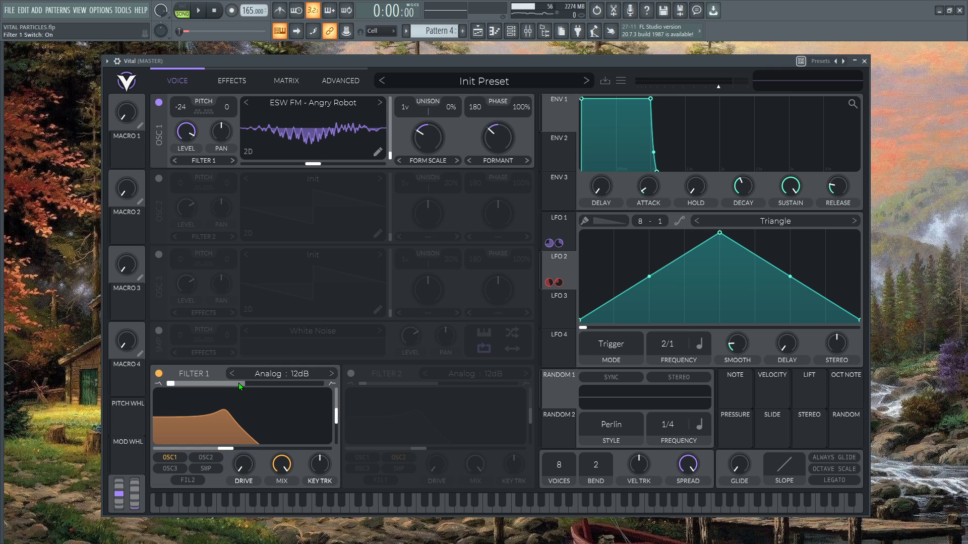
{"action": "left_click_drag", "start_coordinate": [268, 389], "coordinate": [357, 417]}
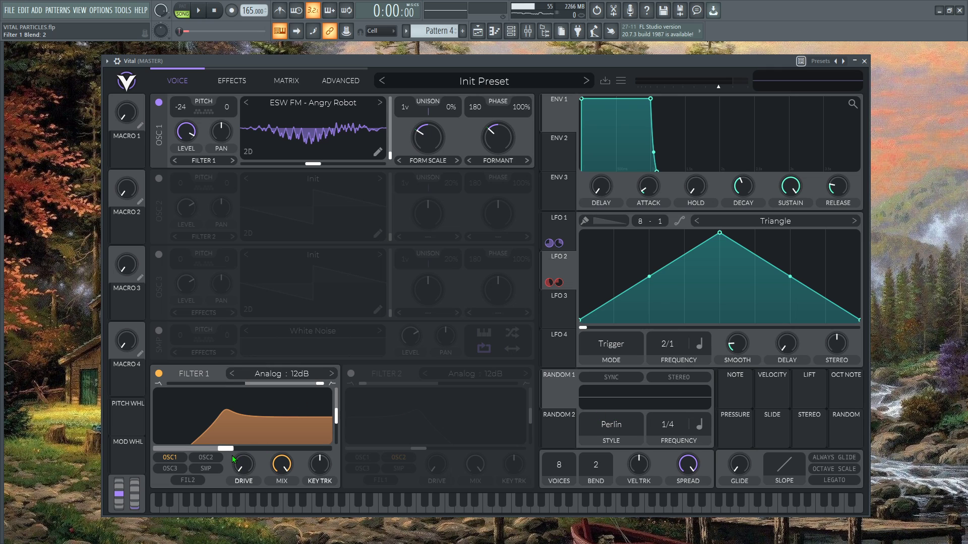
{"action": "left_click_drag", "start_coordinate": [219, 455], "coordinate": [235, 457]}
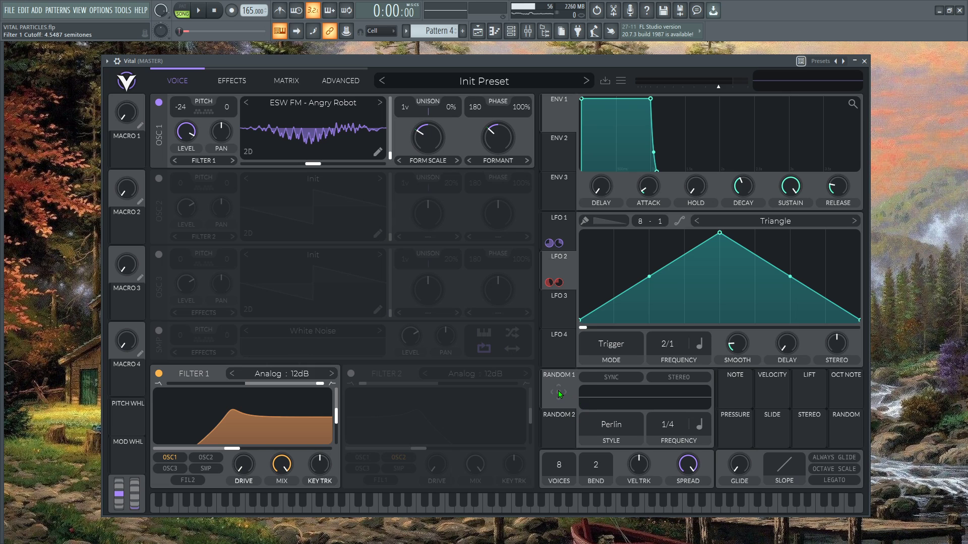
- Assign Random 1 to Filter 1's cutoff, adjust the modulation amount, and audition it with played notes
{"action": "left_click_drag", "start_coordinate": [559, 392], "coordinate": [275, 455]}
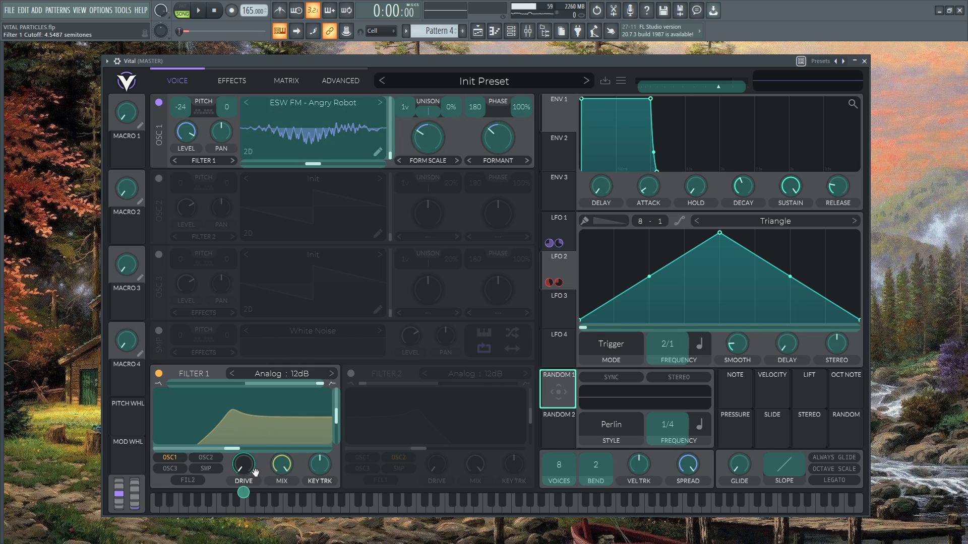
{"action": "mouse_move", "coordinate": [212, 457]}
{"action": "left_mouse_down"}
{"action": "mouse_move", "coordinate": [212, 449]}
{"action": "mouse_move", "coordinate": [221, 455]}
{"action": "left_mouse_up"}
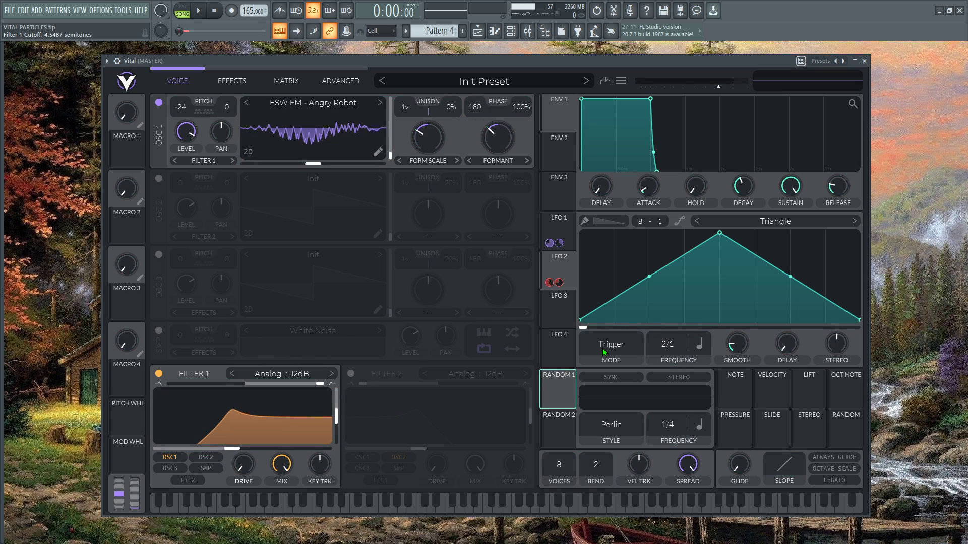
{"action": "key", "text": "z"}
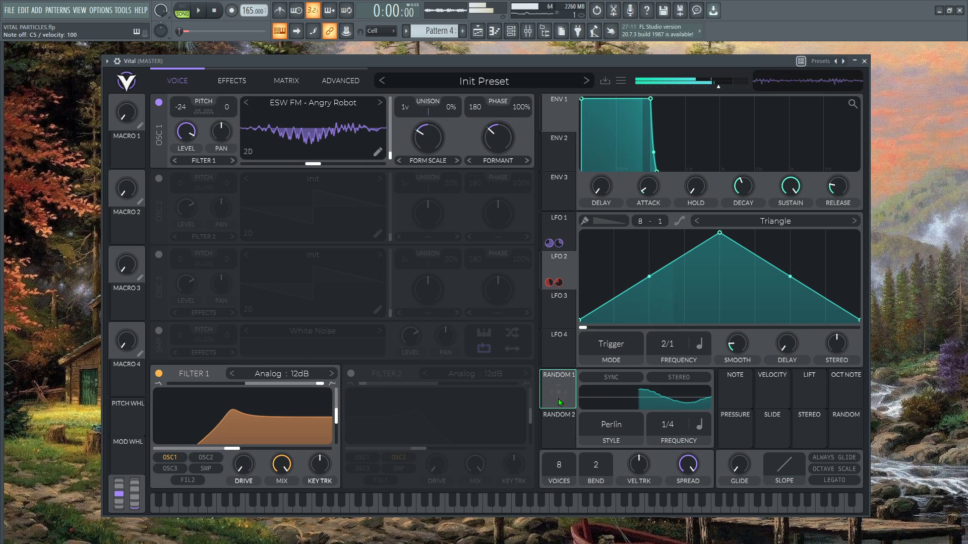
{"action": "left_click_drag", "start_coordinate": [559, 385], "coordinate": [196, 450]}
{"action": "key", "text": "z"}
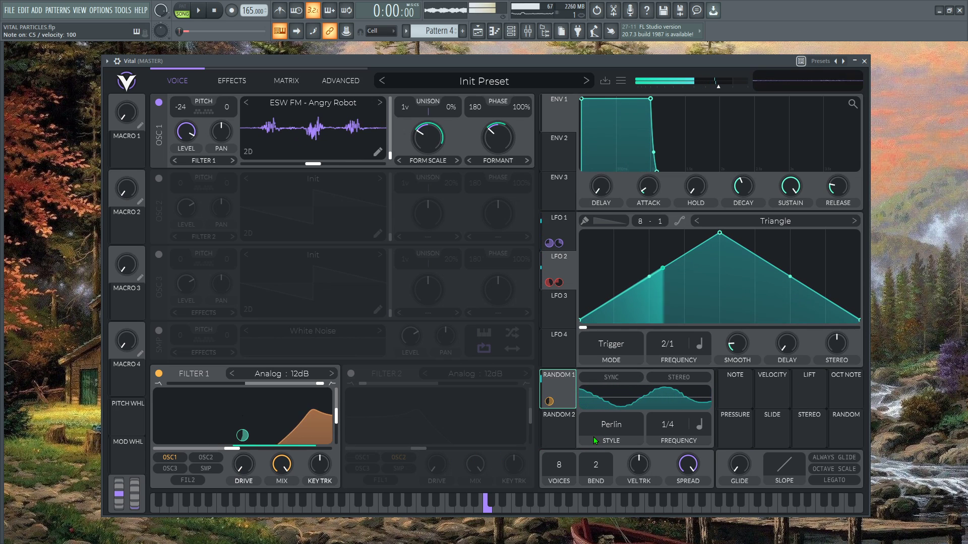
{"action": "left_click_drag", "start_coordinate": [243, 435], "coordinate": [243, 436]}
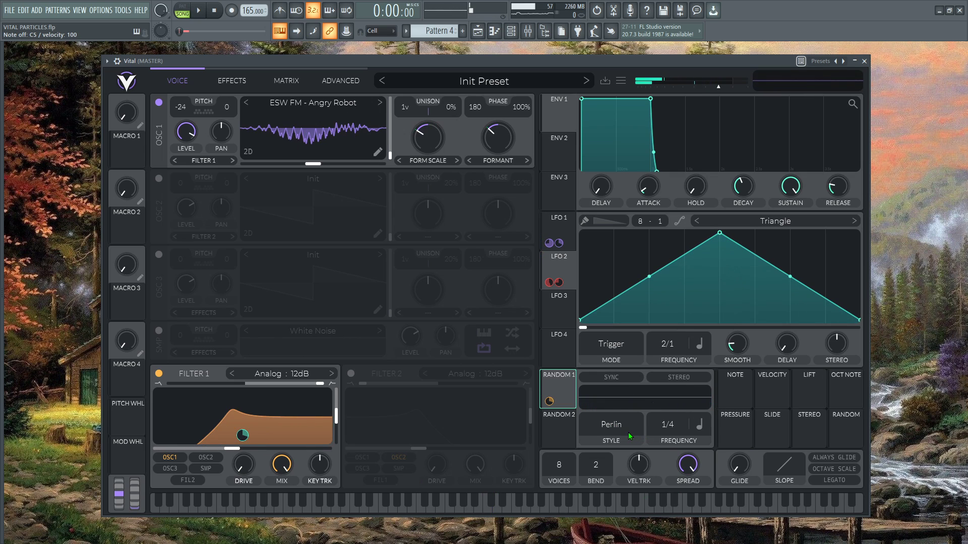
- Set Random 1's style to Sample & Hold and its frequency to 1/2, auditioning with played notes
{"action": "left_click", "coordinate": [624, 430]}
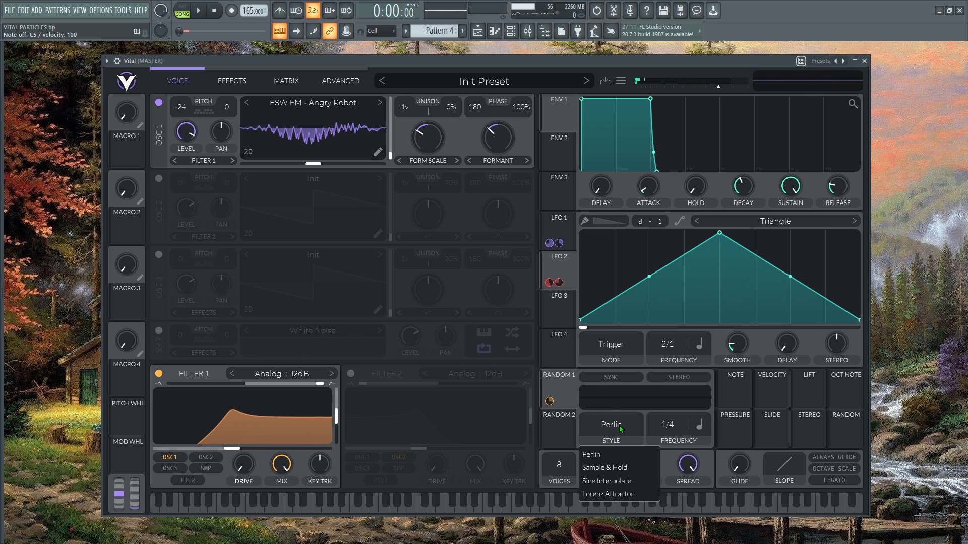
{"action": "left_click", "coordinate": [619, 468]}
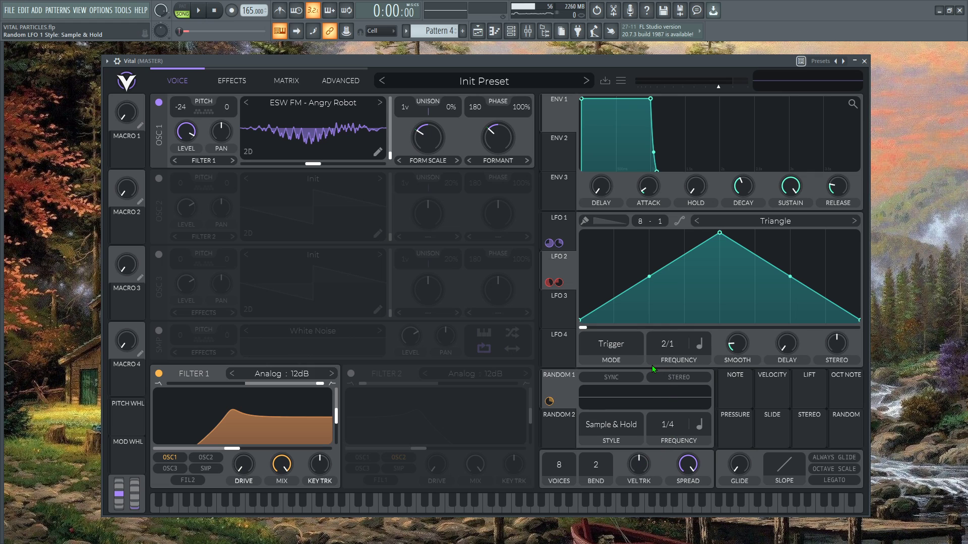
{"action": "key", "text": "q"}
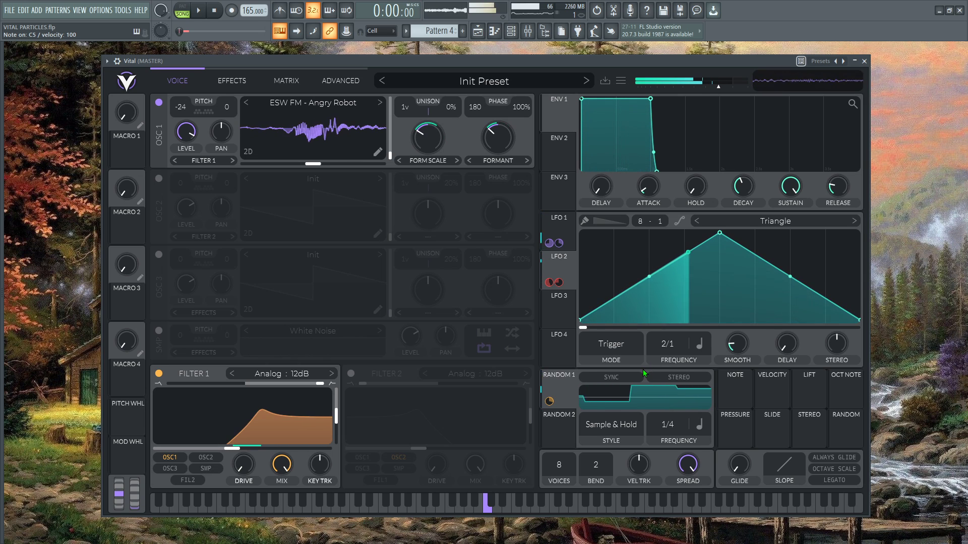
{"action": "left_click_drag", "start_coordinate": [669, 426], "coordinate": [679, 396]}
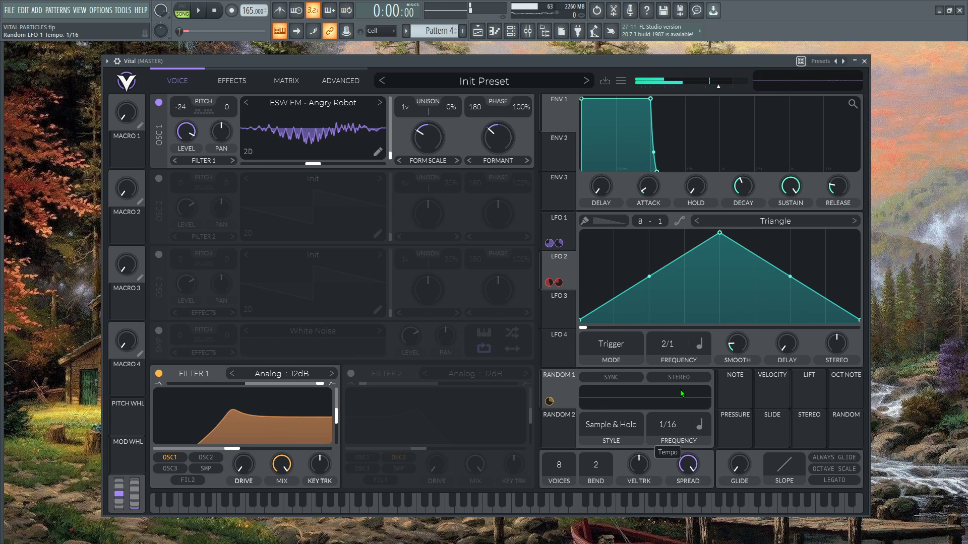
{"action": "key", "text": "z"}
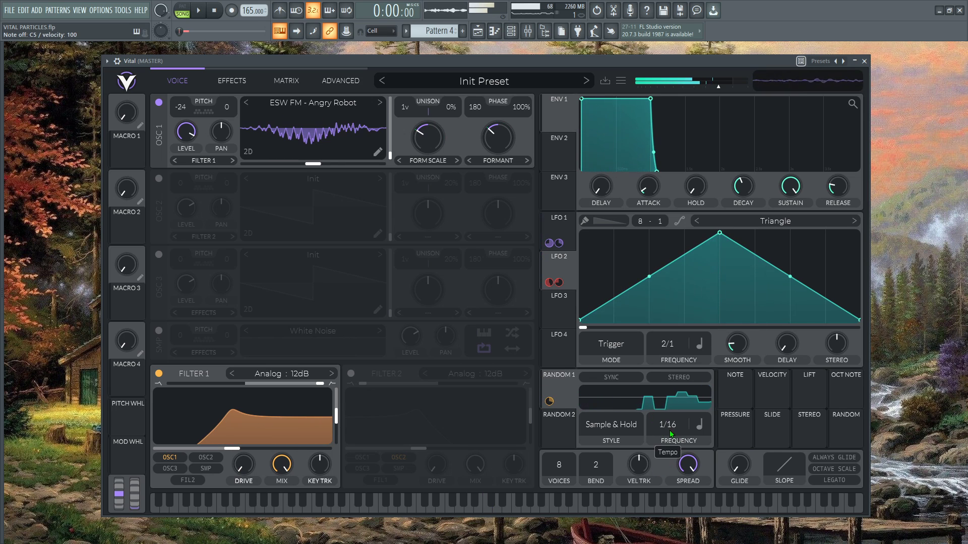
{"action": "key", "text": "z"}
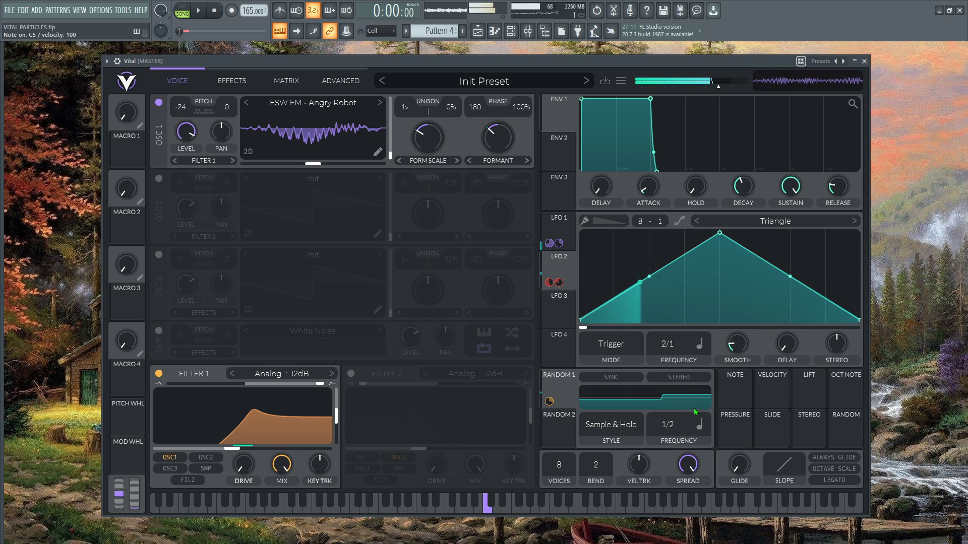
- Enable Sync and Stereo for Random 1 and audition the result with a played note
{"action": "left_click", "coordinate": [627, 380]}
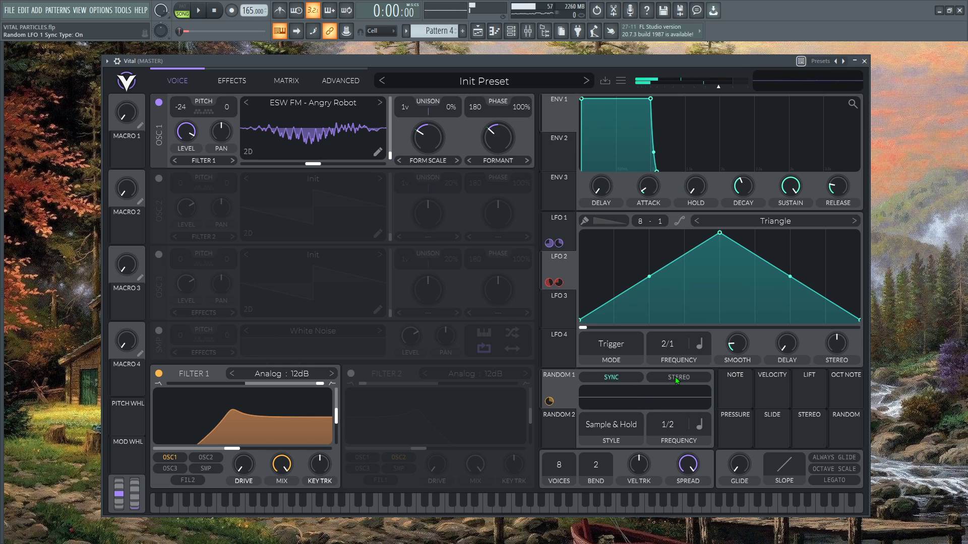
{"action": "key", "text": "q"}
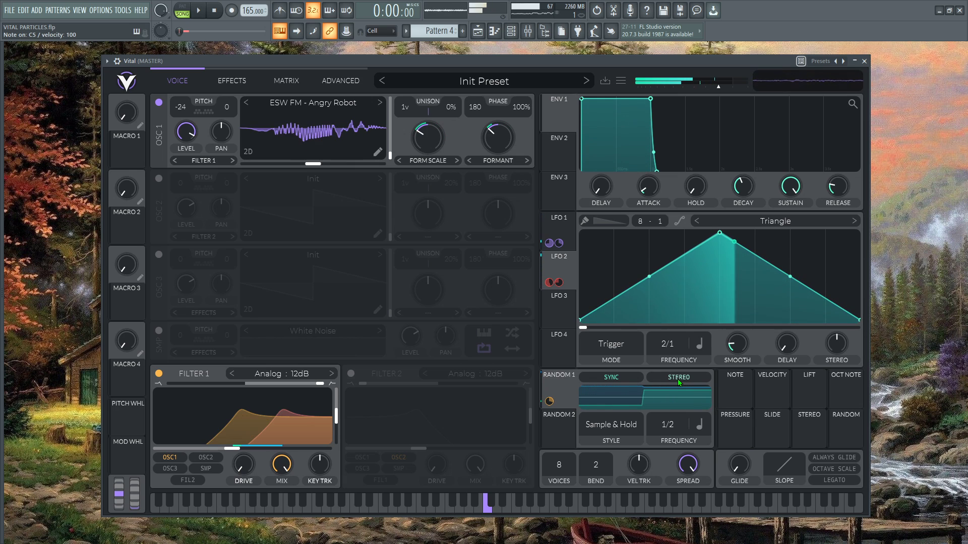
{"action": "left_click", "coordinate": [676, 379]}
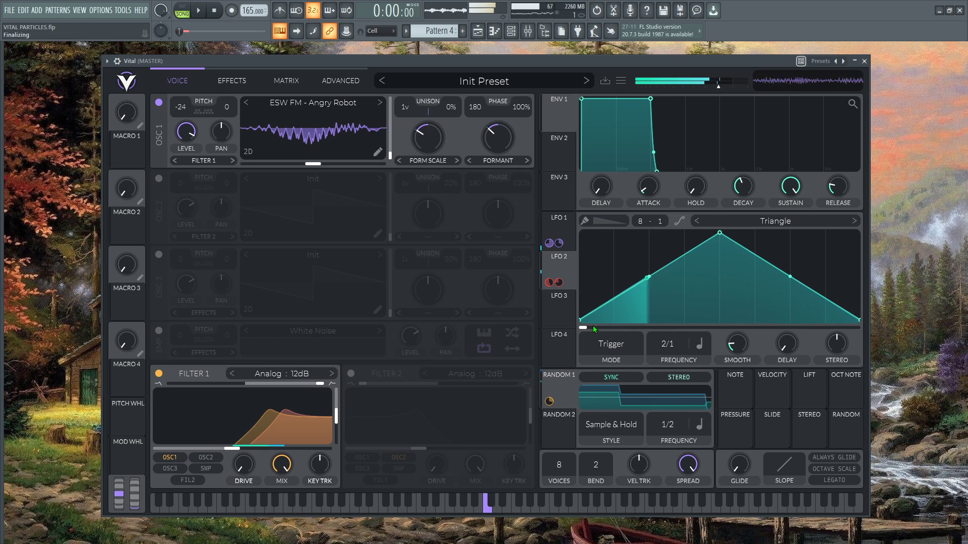
- Set oscillator 1's Formant distortion amount to about 19% and its Formant Scale amount to about 62%
{"action": "left_click_drag", "start_coordinate": [434, 140], "coordinate": [429, 157]}
{"action": "left_click_drag", "start_coordinate": [504, 142], "coordinate": [504, 155]}
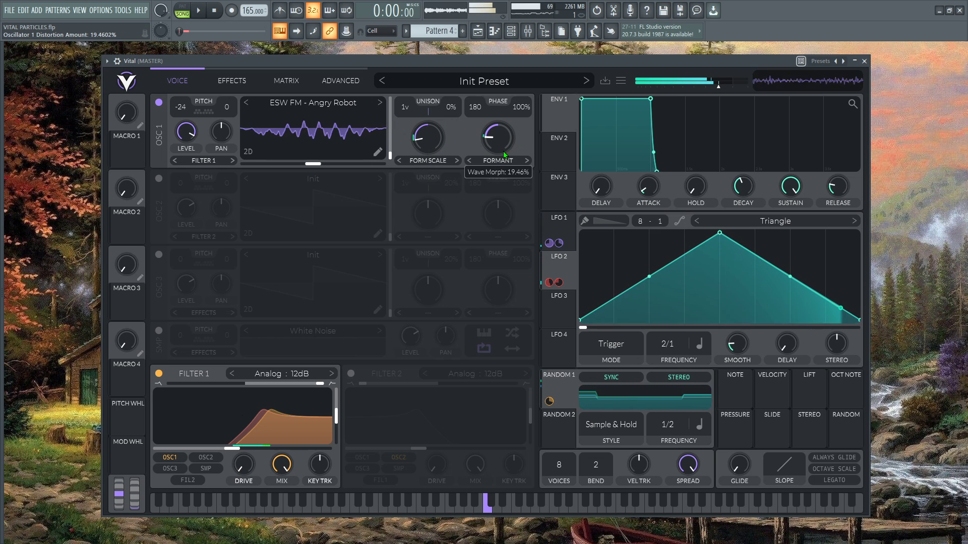
{"action": "left_click_drag", "start_coordinate": [441, 151], "coordinate": [446, 108]}
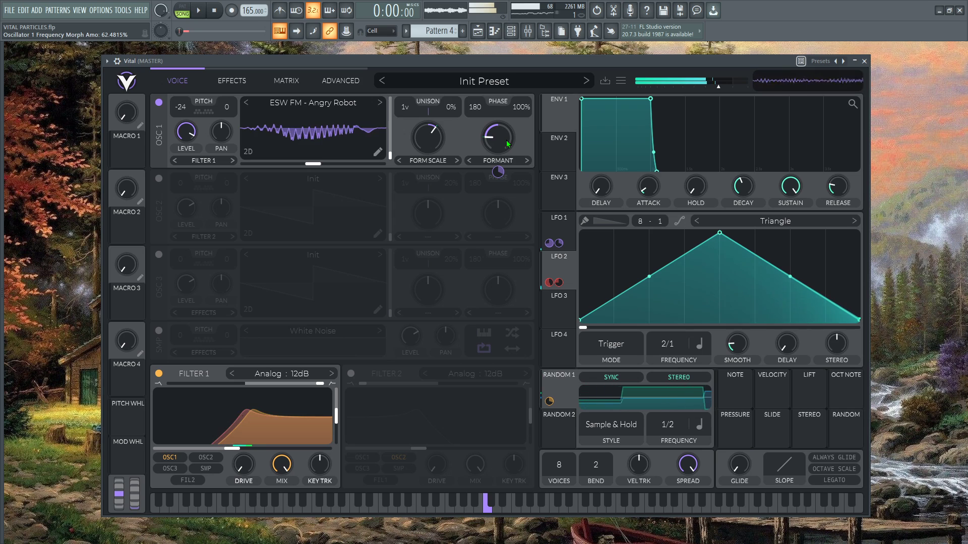
- Try Random 1's frequency in Tempo Dotted and in Seconds at about 0.377, and set it back to Tempo
{"action": "left_click", "coordinate": [700, 422]}
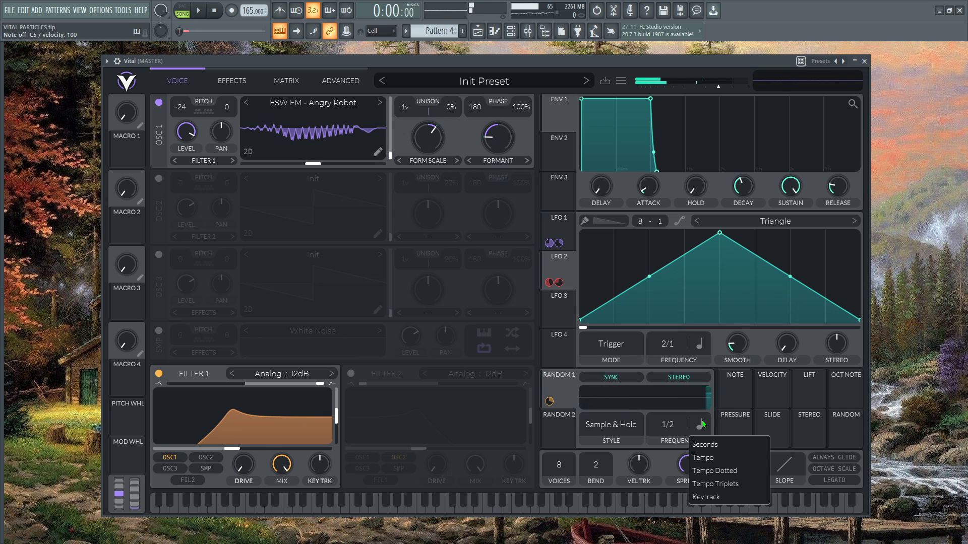
{"action": "left_click", "coordinate": [734, 471]}
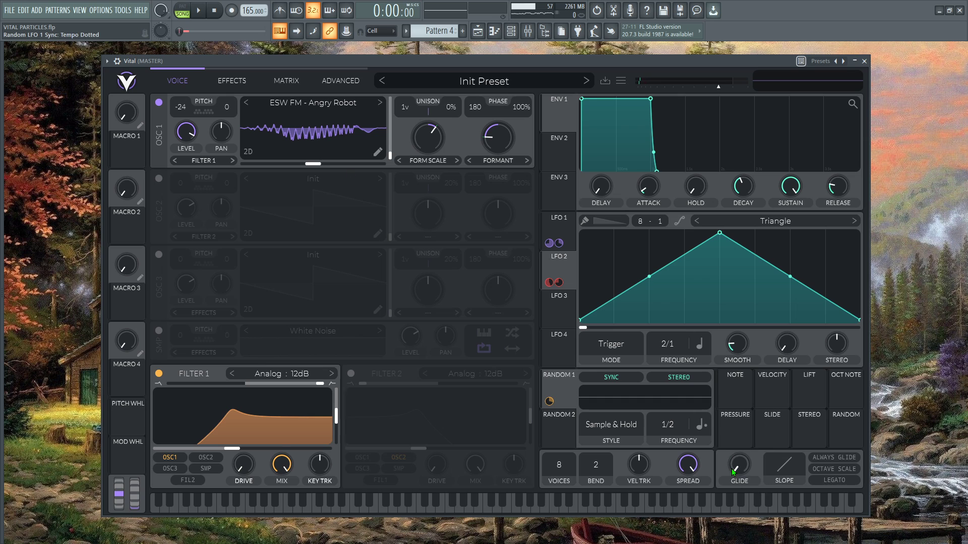
{"action": "left_click", "coordinate": [699, 426]}
{"action": "left_click", "coordinate": [710, 442]}
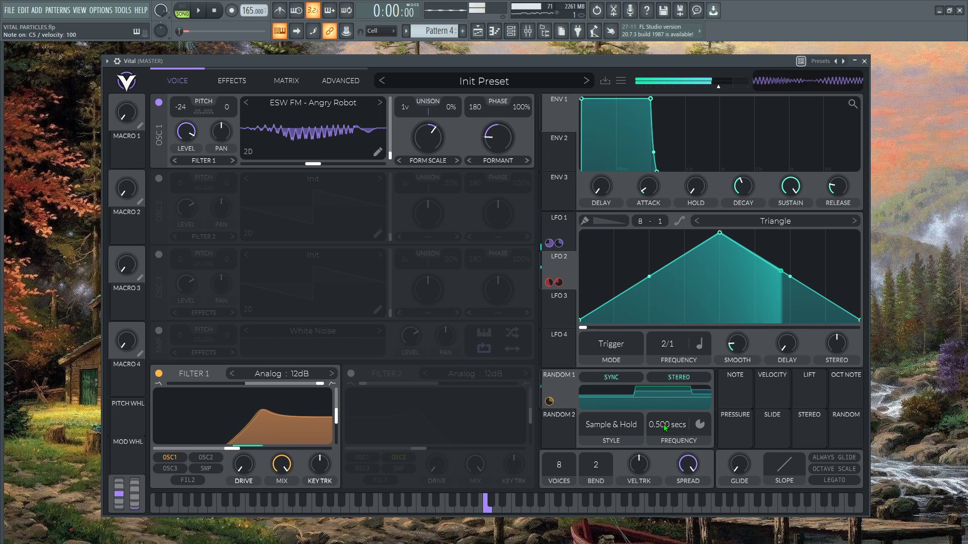
{"action": "left_click_drag", "start_coordinate": [665, 427], "coordinate": [677, 386]}
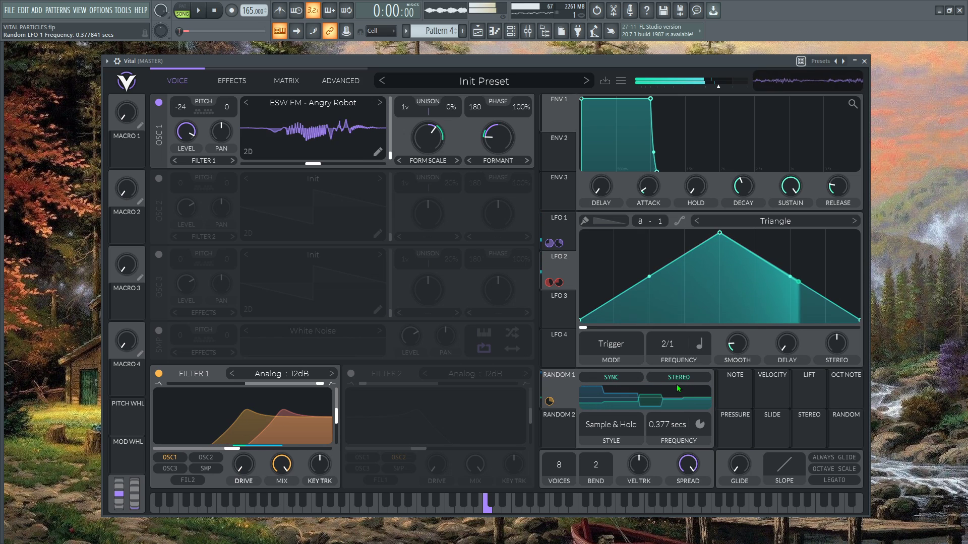
{"action": "left_click", "coordinate": [700, 424]}
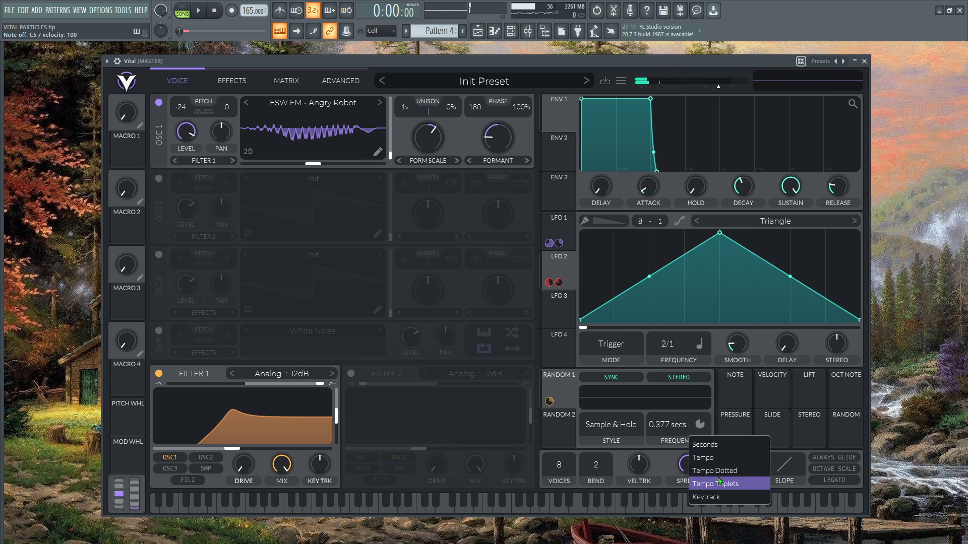
{"action": "left_click", "coordinate": [716, 458]}
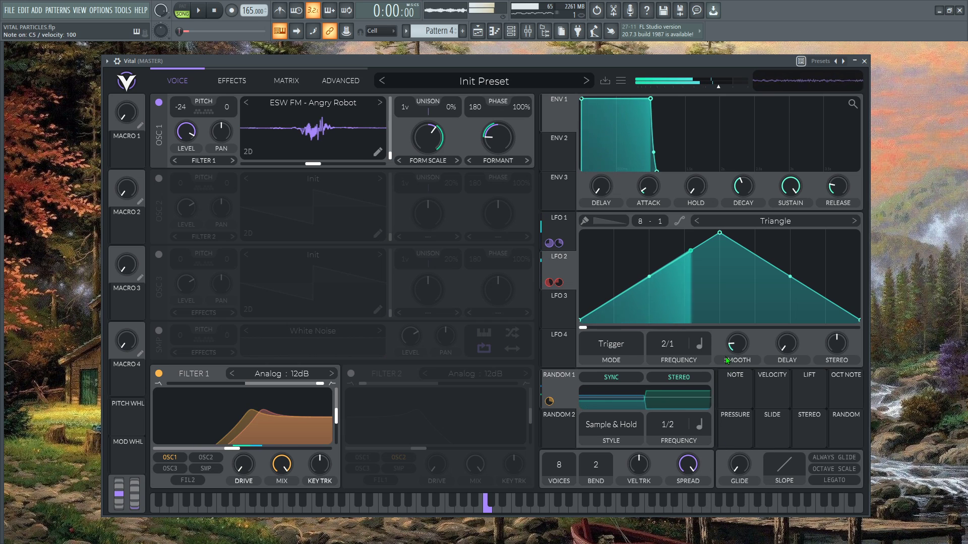
- Lower oscillator 1's Formant Scale amount to about 36%, try its transpose at -12 and set it back to -24
{"action": "left_click_drag", "start_coordinate": [423, 142], "coordinate": [422, 173]}
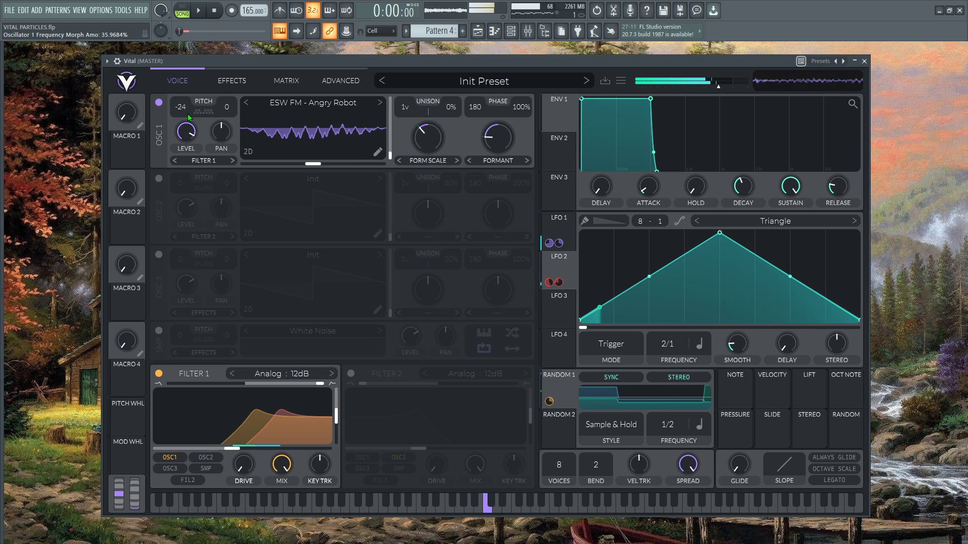
{"action": "left_click_drag", "start_coordinate": [187, 113], "coordinate": [186, 50]}
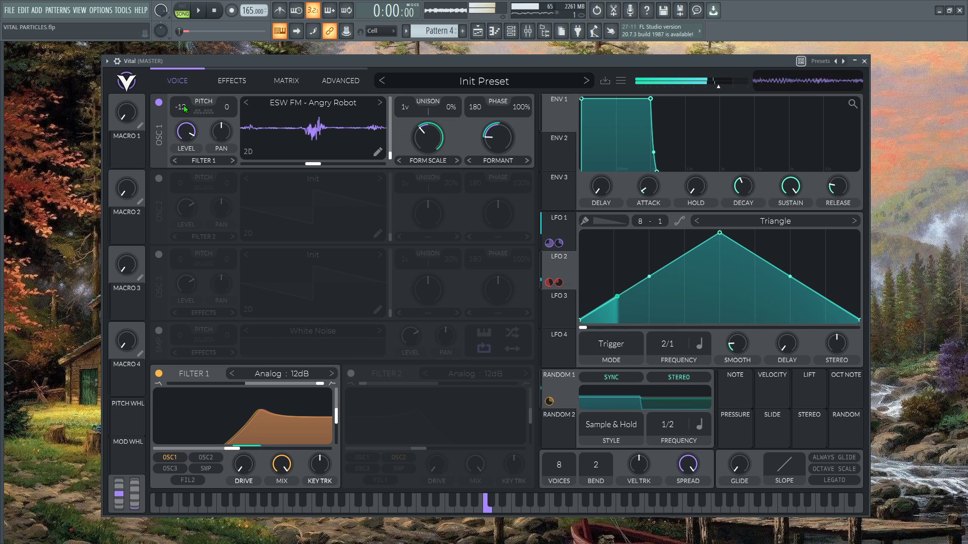
{"action": "left_click_drag", "start_coordinate": [184, 107], "coordinate": [193, 179]}
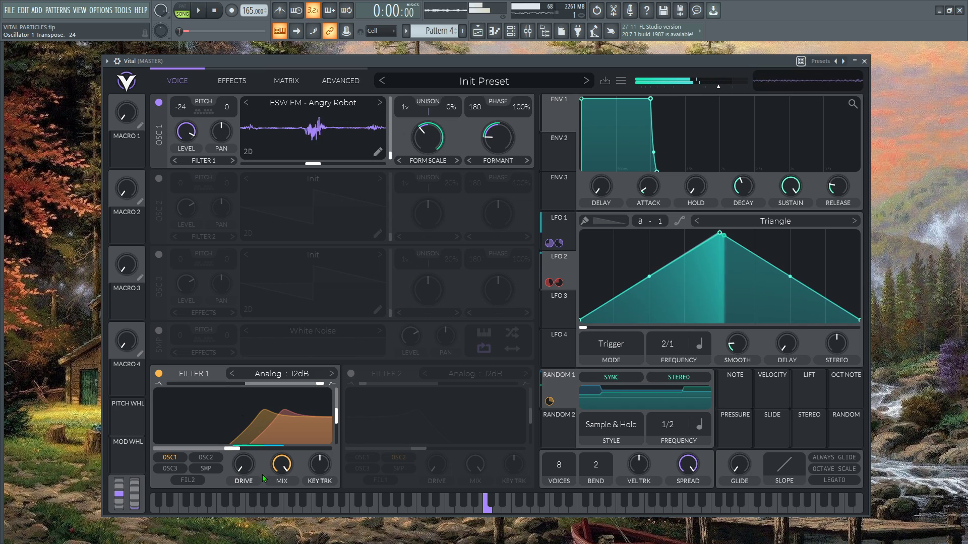
- Raise Filter 1's drive, set its mix to about 97% and lower its cutoff, auditioning with a played note
{"action": "left_click_drag", "start_coordinate": [243, 470], "coordinate": [286, 471]}
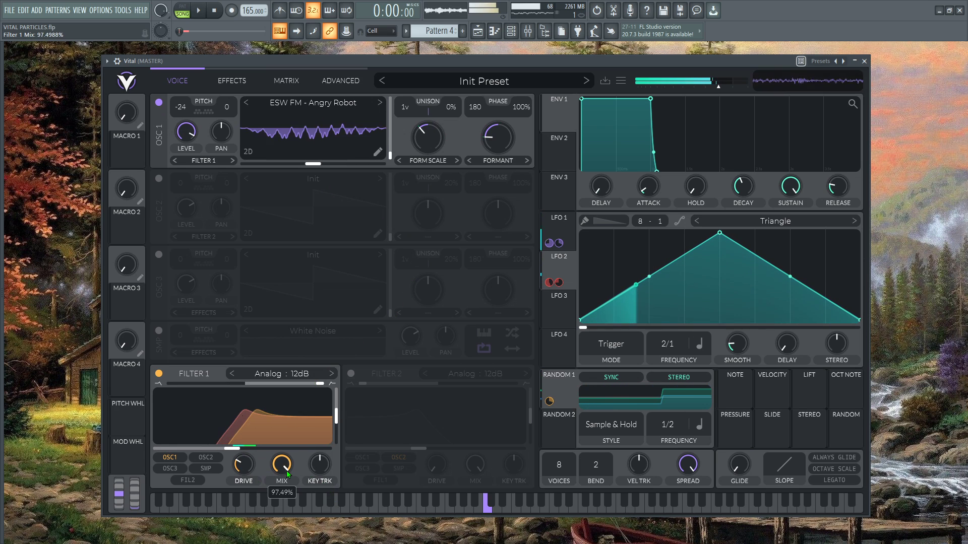
{"action": "left_click", "coordinate": [611, 428]}
{"action": "left_click", "coordinate": [235, 451]}
{"action": "left_click_drag", "start_coordinate": [218, 456], "coordinate": [214, 456]}
{"action": "key", "text": "q"}
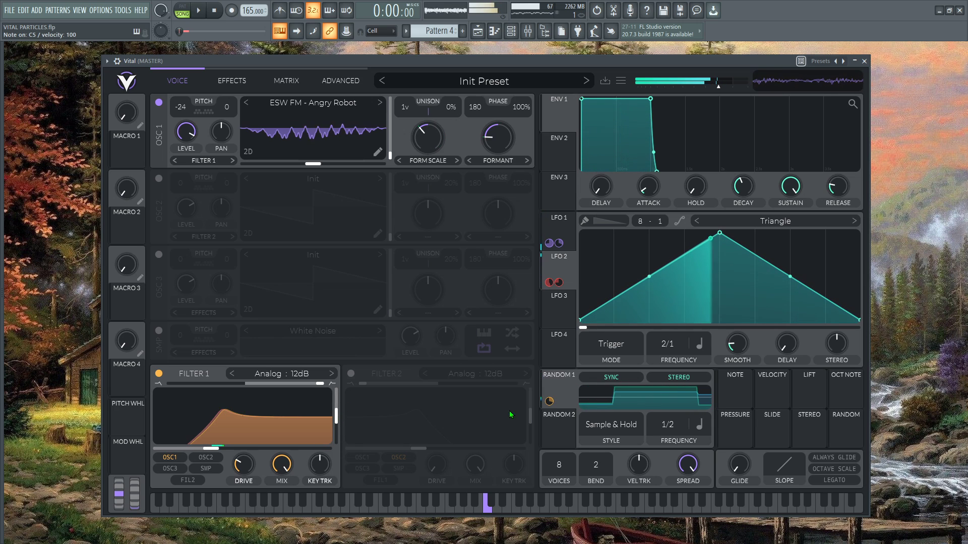
- Set Random 1's style to Sine Interpolate and its modulation amount on Filter 1's cutoff to about 0.62
{"action": "left_click", "coordinate": [620, 426]}
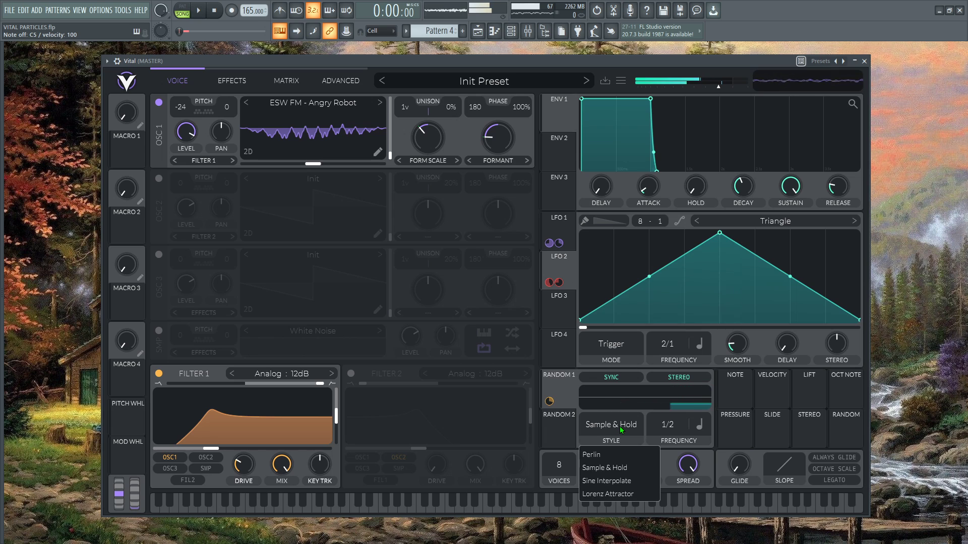
{"action": "left_click", "coordinate": [626, 481]}
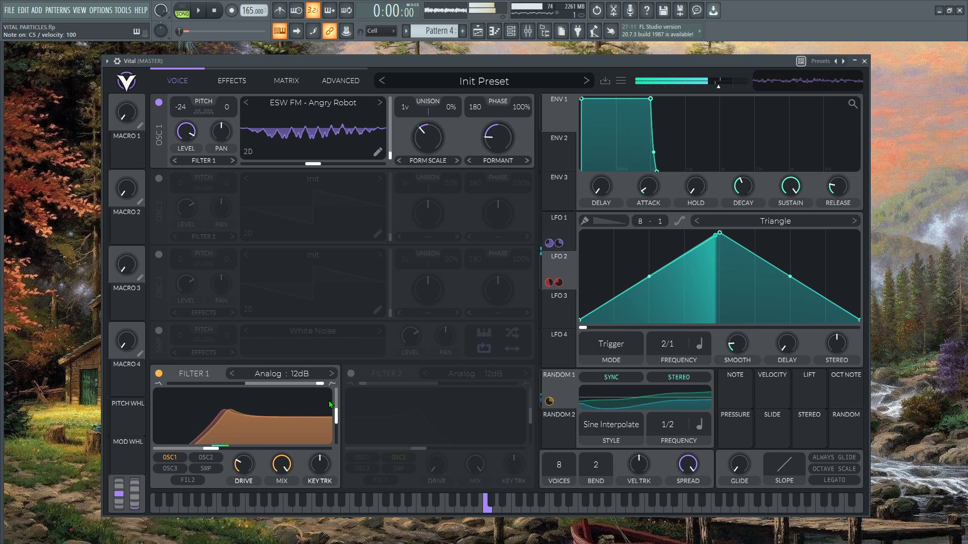
{"action": "left_click_drag", "start_coordinate": [255, 433], "coordinate": [242, 436]}
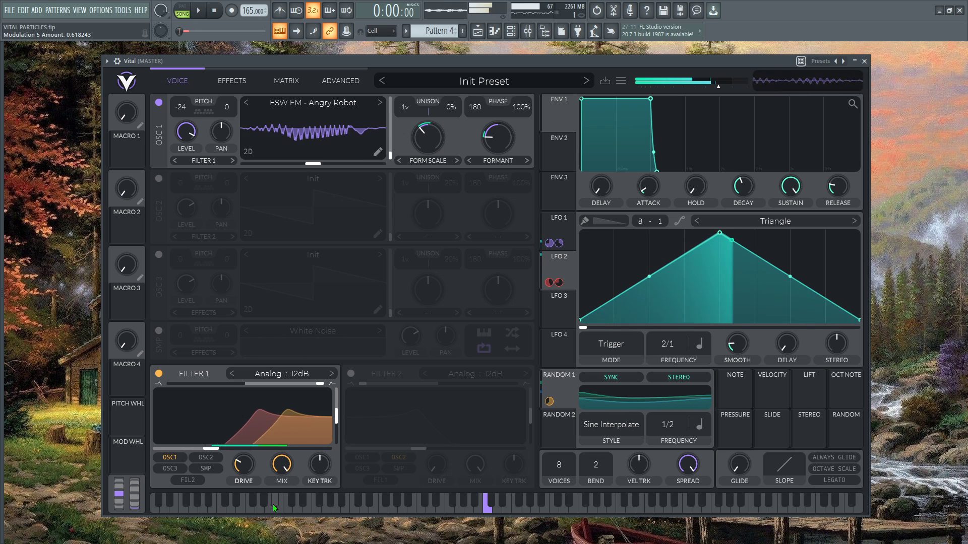
- Set Random 1's style to Lorenz Attractor and audition it with played notes
{"action": "left_click", "coordinate": [628, 427]}
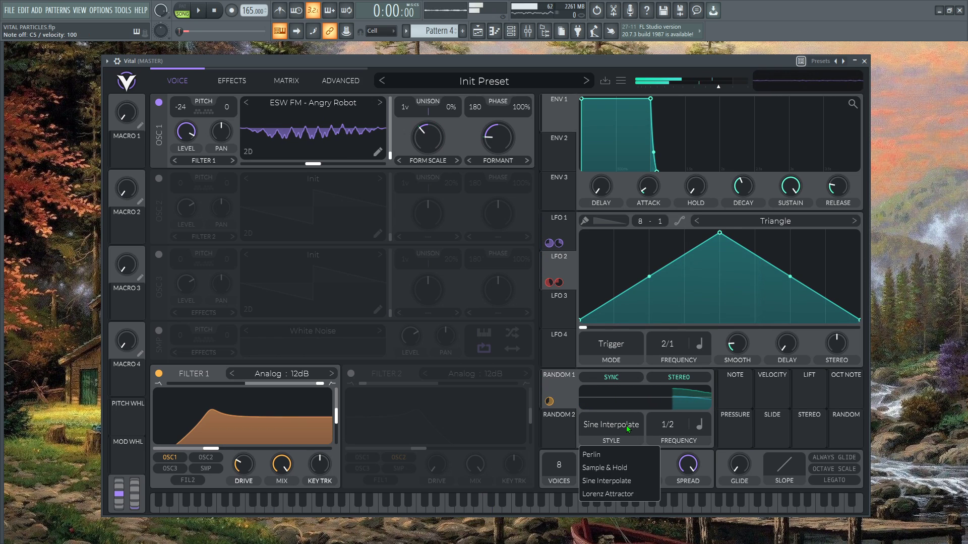
{"action": "left_click", "coordinate": [610, 493]}
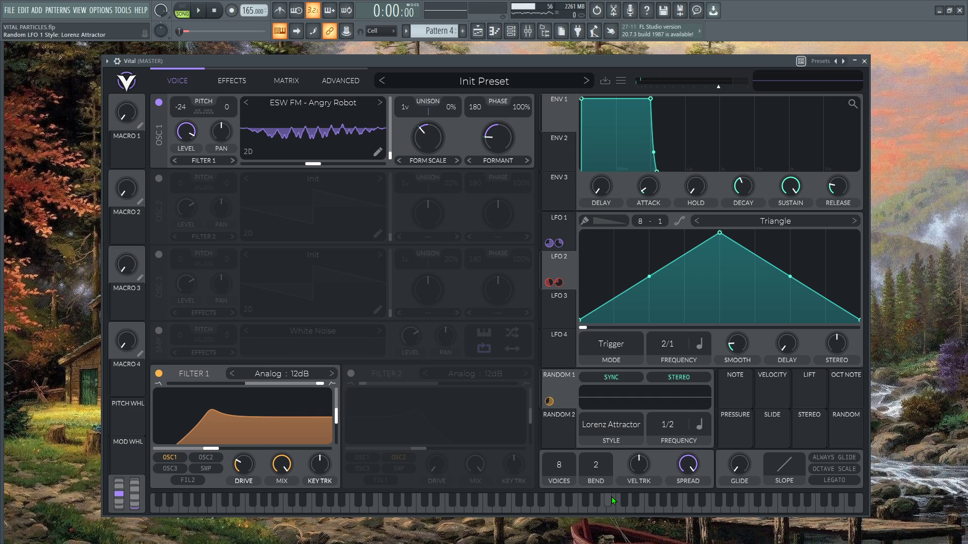
{"action": "key", "text": "z"}
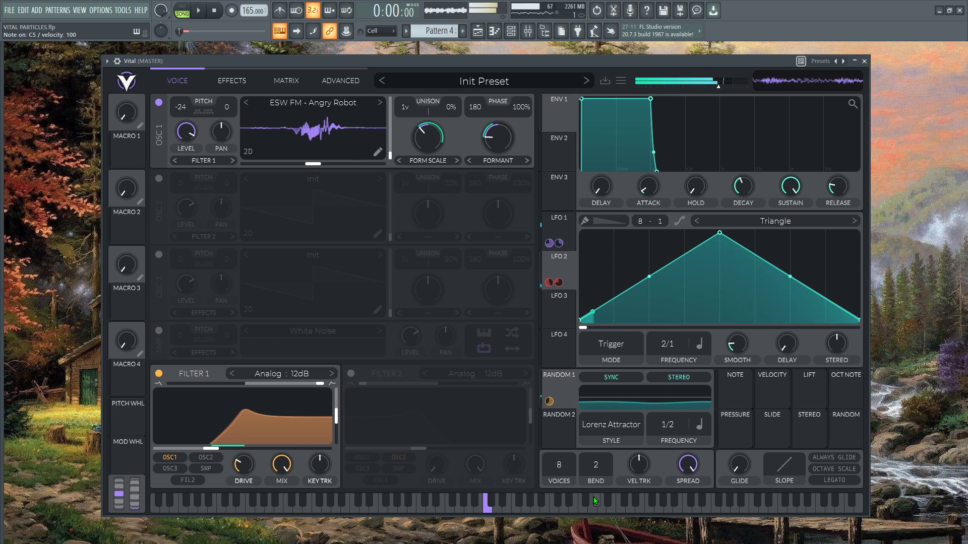
{"action": "left_click_drag", "start_coordinate": [246, 461], "coordinate": [247, 504]}
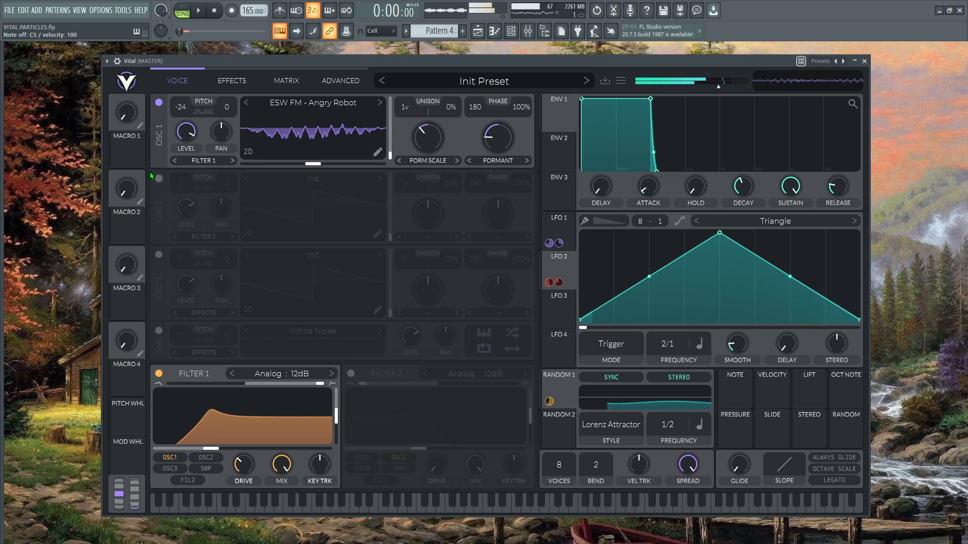
- Enable the Phaser with a 4/1 frequency, move it ahead of the Flanger in the effects chain and turn the Flanger off
{"action": "left_click", "coordinate": [232, 81]}
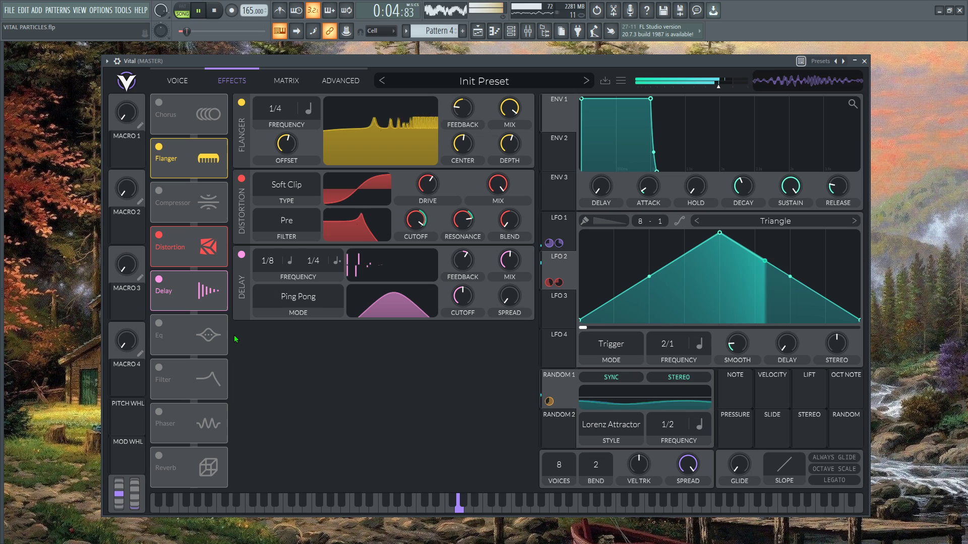
{"action": "key", "text": "space"}
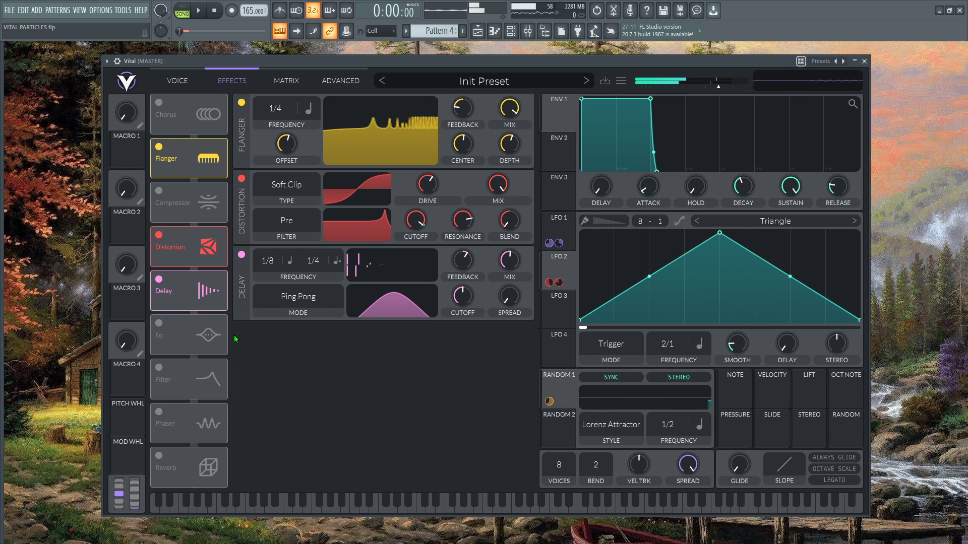
{"action": "left_click", "coordinate": [159, 413]}
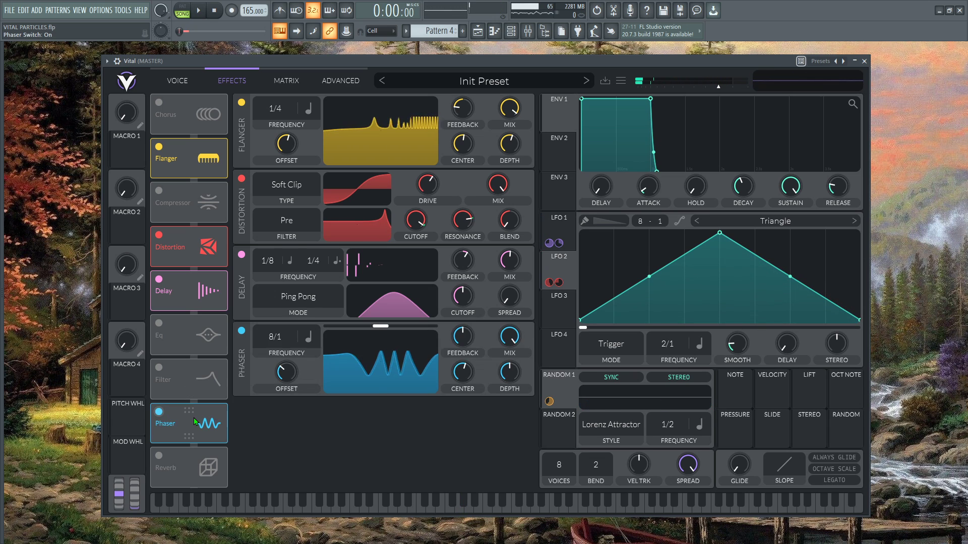
{"action": "left_click_drag", "start_coordinate": [192, 416], "coordinate": [198, 140]}
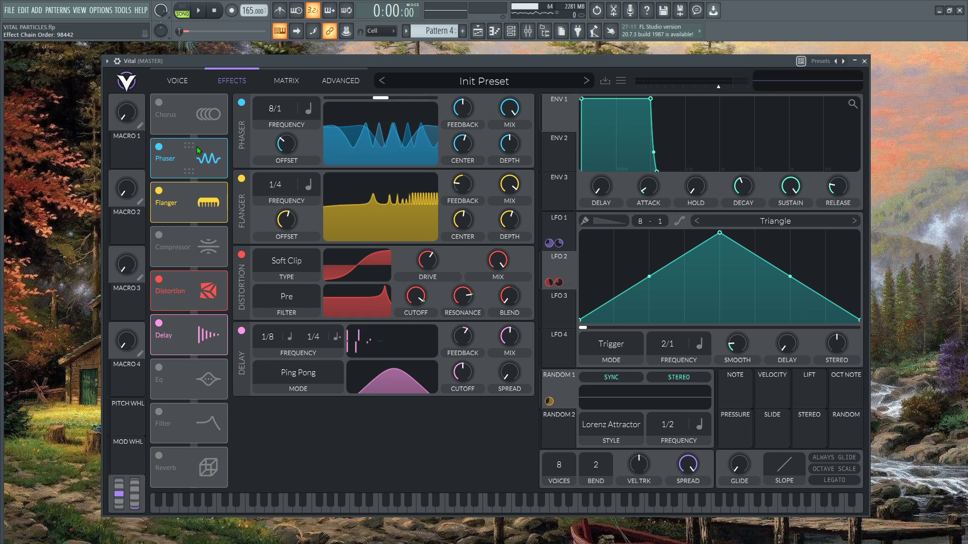
{"action": "left_click", "coordinate": [164, 190]}
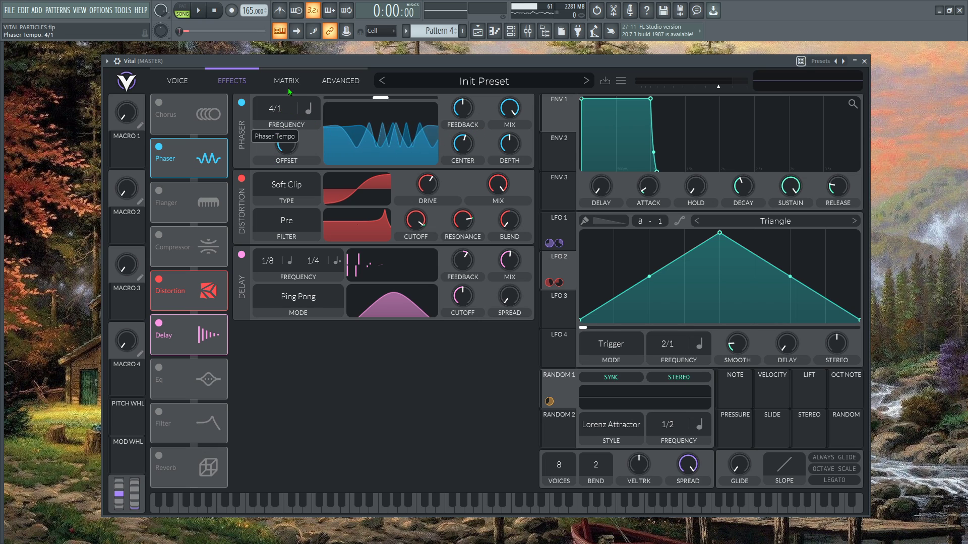
- During playback, set the Phaser's offset to about 169, feedback to about 68% and depth to about 17 semitones
{"action": "key", "text": "space"}
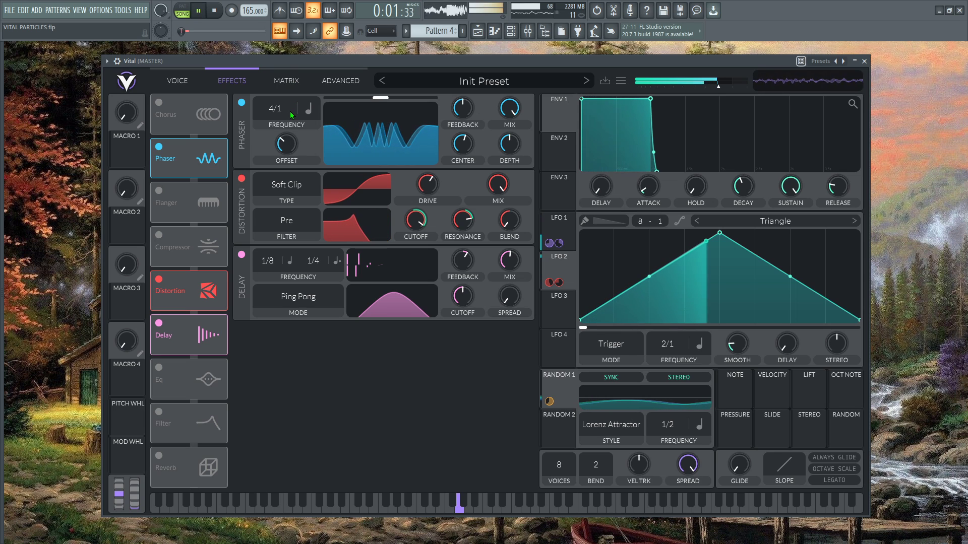
{"action": "left_click_drag", "start_coordinate": [291, 143], "coordinate": [294, 131]}
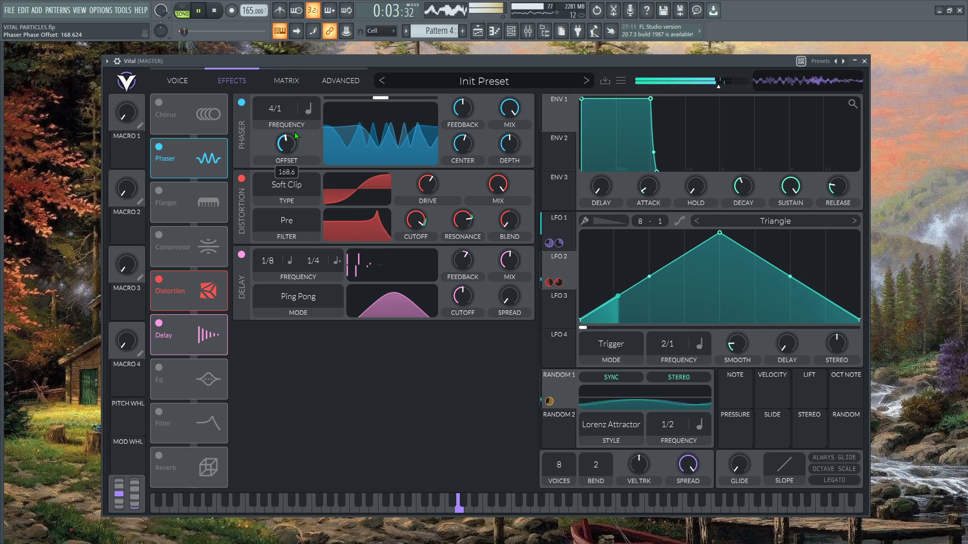
{"action": "left_click_drag", "start_coordinate": [465, 149], "coordinate": [469, 102]}
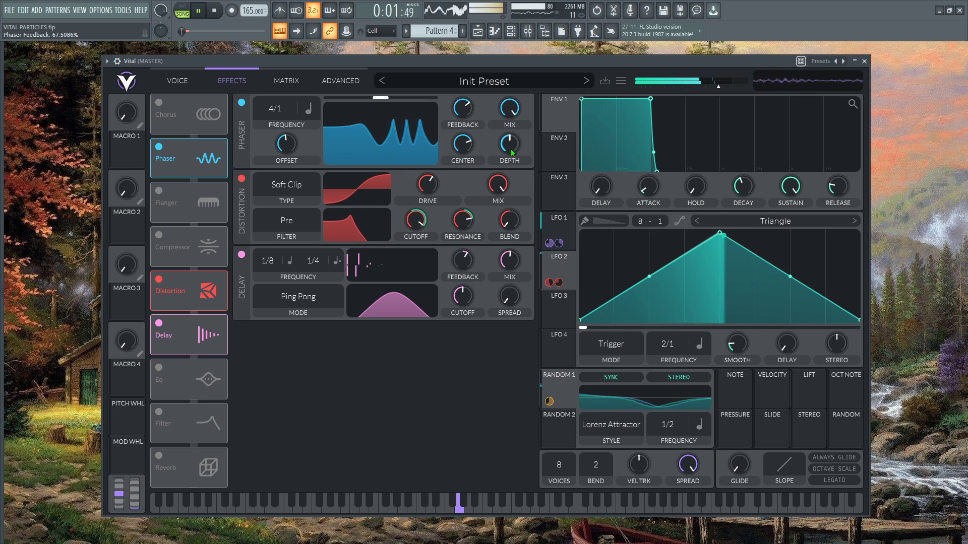
{"action": "left_click_drag", "start_coordinate": [510, 143], "coordinate": [509, 181]}
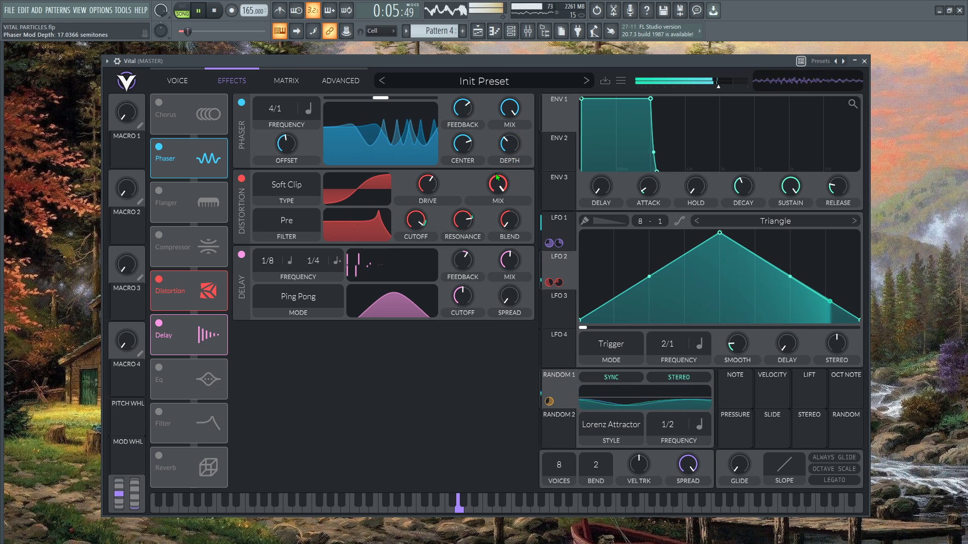
- Set the Phaser's center to about 76 semitones, its frequency to 1/1 and its offset to about 208
{"action": "left_click_drag", "start_coordinate": [471, 155], "coordinate": [470, 182]}
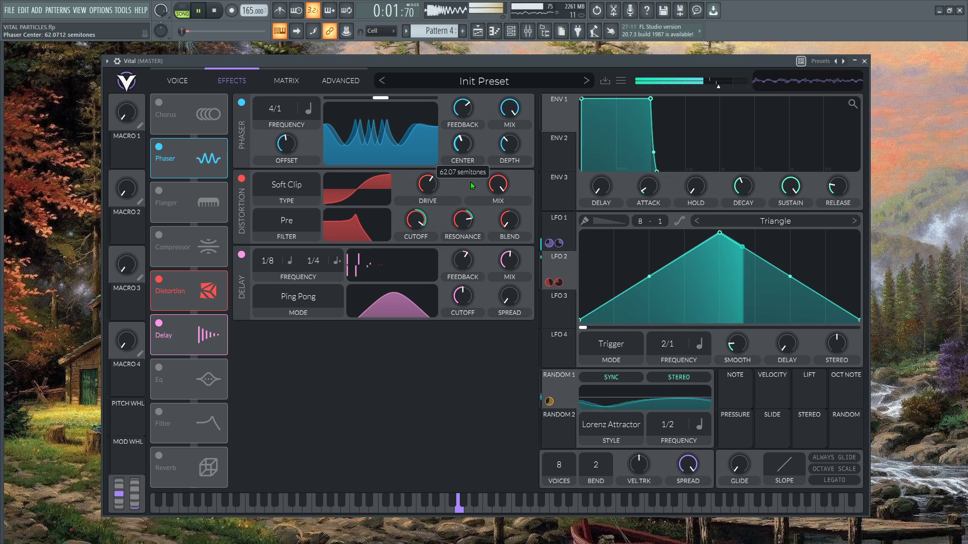
{"action": "left_click_drag", "start_coordinate": [468, 108], "coordinate": [470, 131]}
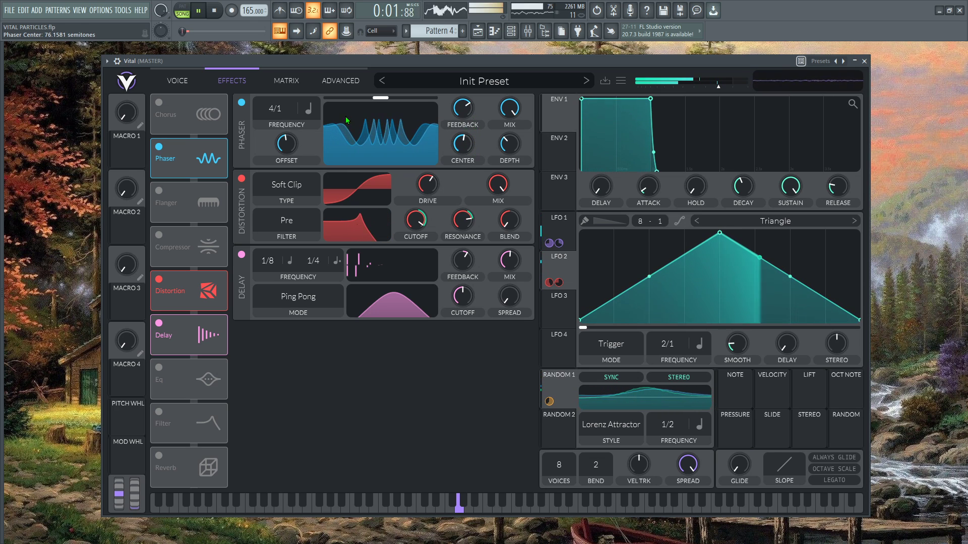
{"action": "left_click_drag", "start_coordinate": [282, 119], "coordinate": [295, 63]}
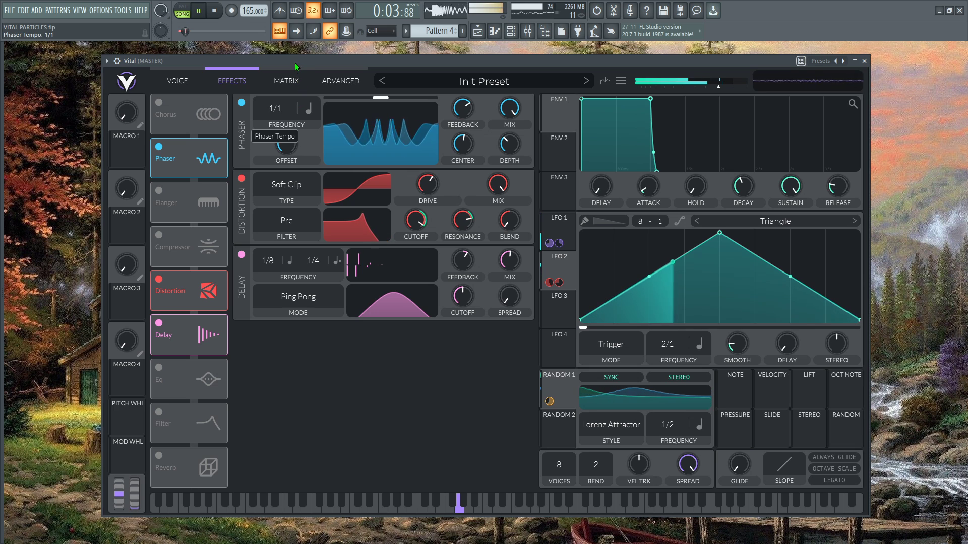
{"action": "left_click_drag", "start_coordinate": [286, 148], "coordinate": [309, 144]}
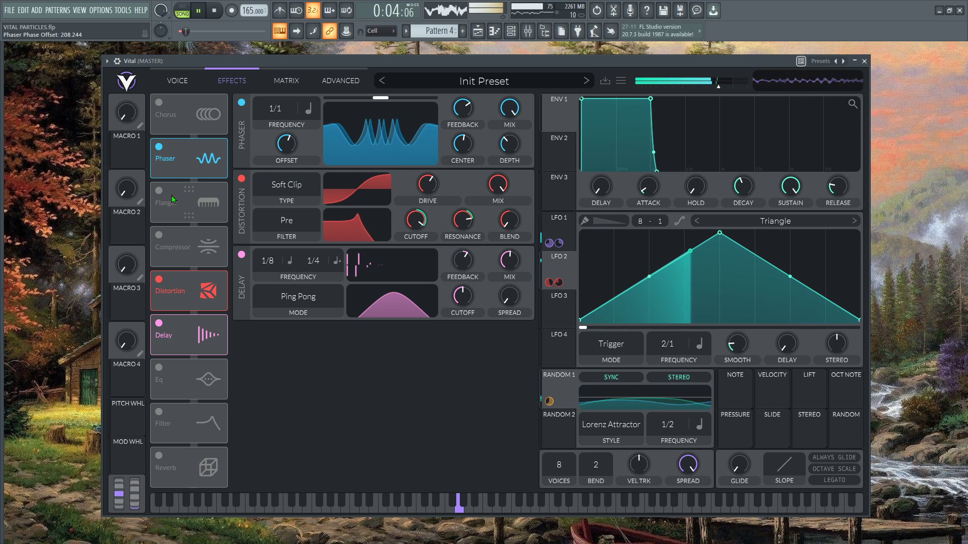
- Turn the Flanger back on, lower its feedback and offset, and set its mix to about 58%
{"action": "left_click", "coordinate": [159, 191]}
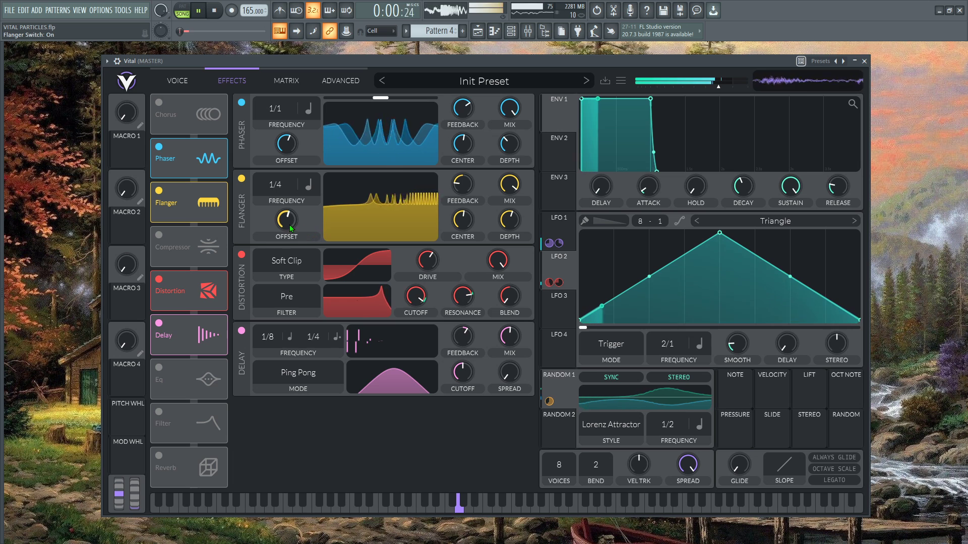
{"action": "left_click_drag", "start_coordinate": [289, 223], "coordinate": [285, 141]}
{"action": "left_click_drag", "start_coordinate": [468, 187], "coordinate": [473, 239]}
{"action": "left_click_drag", "start_coordinate": [293, 223], "coordinate": [292, 274]}
{"action": "scroll", "coordinate": [282, 186], "scroll_direction": "down", "scroll_amount": 1}
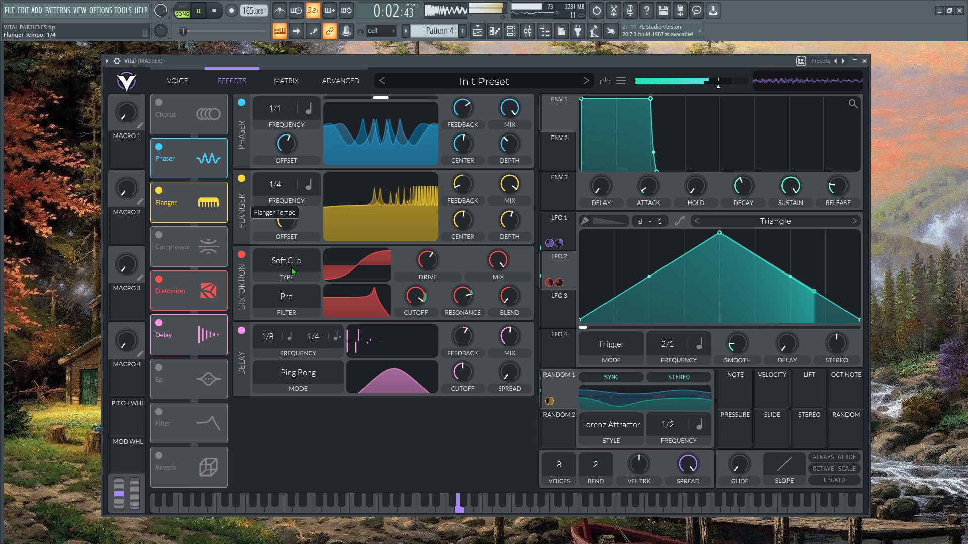
{"action": "left_click_drag", "start_coordinate": [510, 187], "coordinate": [510, 224]}
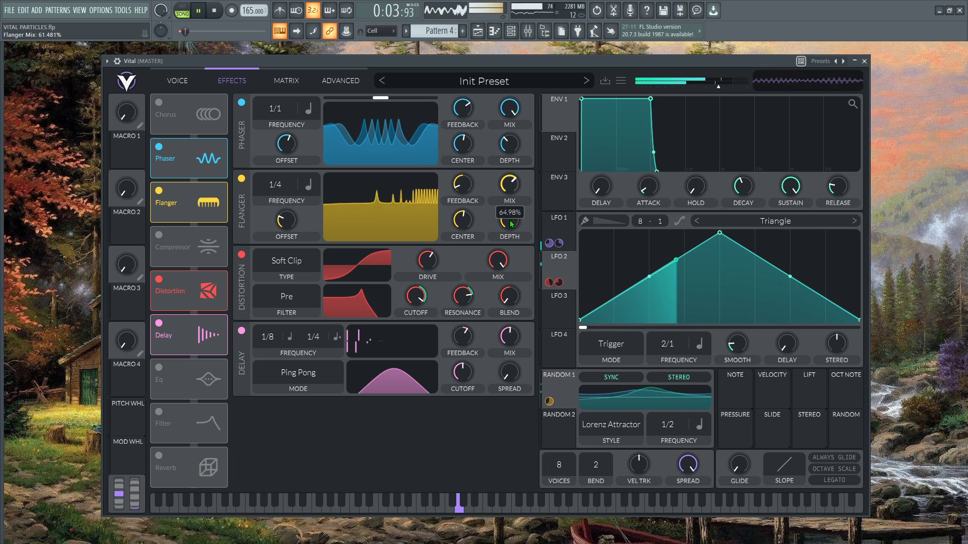
- Bypass the Phaser, raise the Flanger's offset and feedback, and lower the Flanger's center
{"action": "left_click", "coordinate": [242, 102]}
{"action": "left_click_drag", "start_coordinate": [286, 220], "coordinate": [297, 196]}
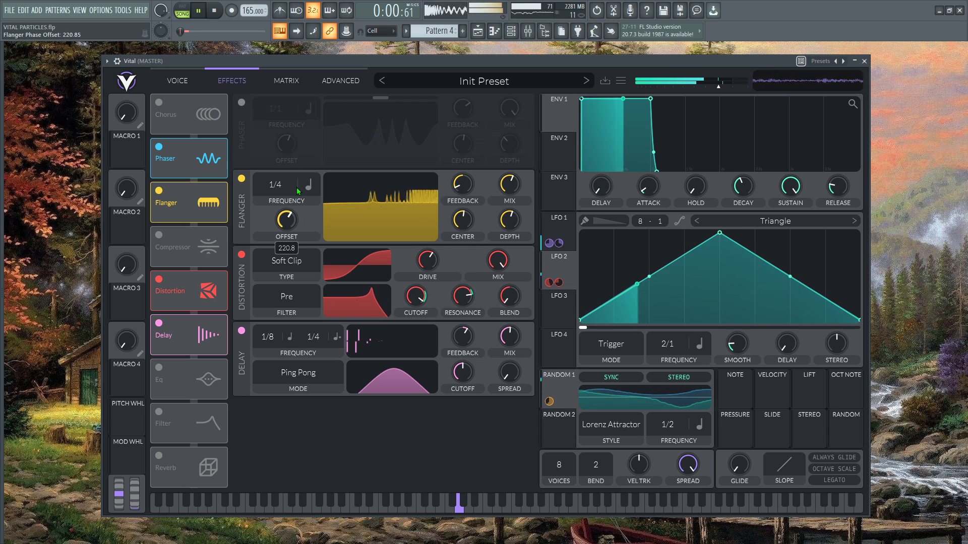
{"action": "mouse_move", "coordinate": [462, 220]}
{"action": "left_mouse_down"}
{"action": "mouse_move", "coordinate": [472, 190]}
{"action": "mouse_move", "coordinate": [469, 212]}
{"action": "left_mouse_up"}
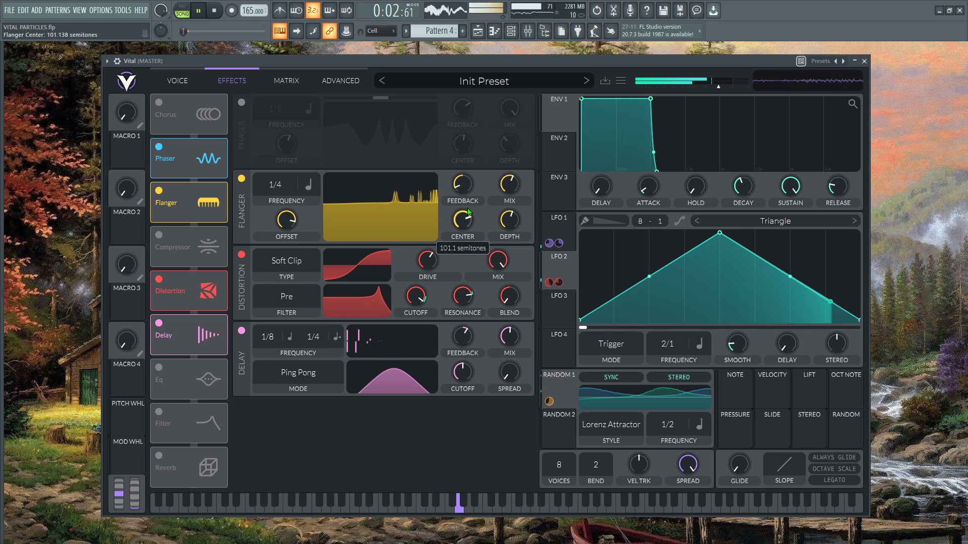
{"action": "left_click_drag", "start_coordinate": [474, 250], "coordinate": [473, 253]}
{"action": "left_click_drag", "start_coordinate": [463, 187], "coordinate": [467, 111]}
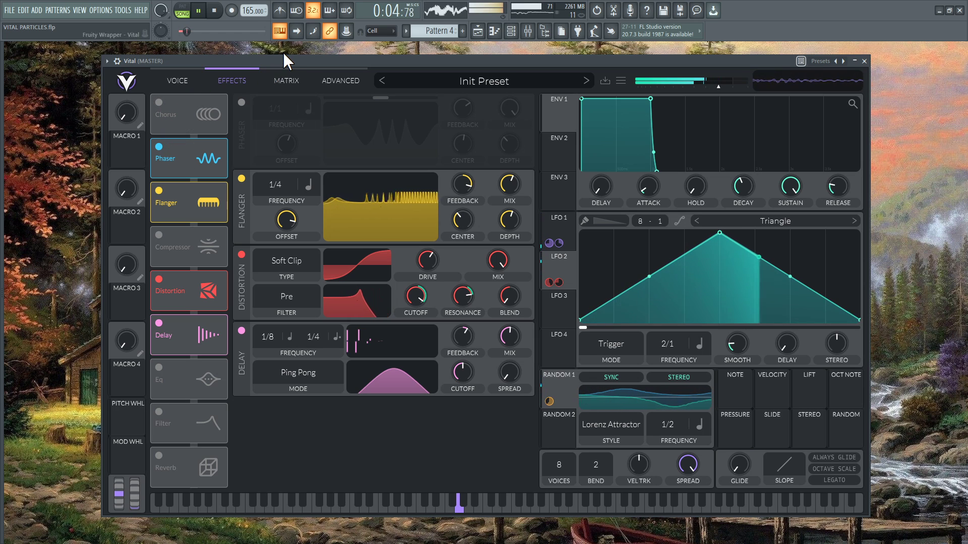
- Restart playback, reduce the Flanger's feedback slightly and raise its mix and center
{"action": "key", "text": "space"}
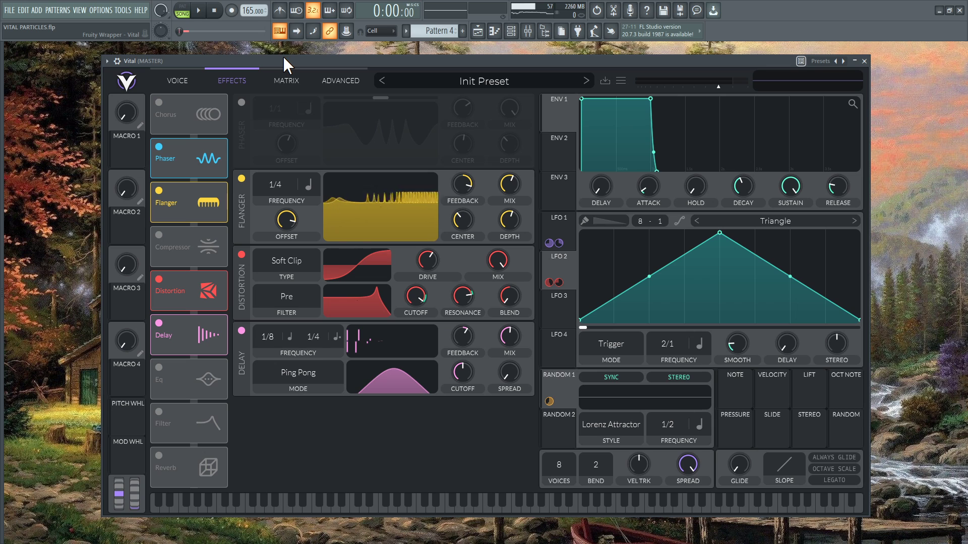
{"action": "key", "text": "space"}
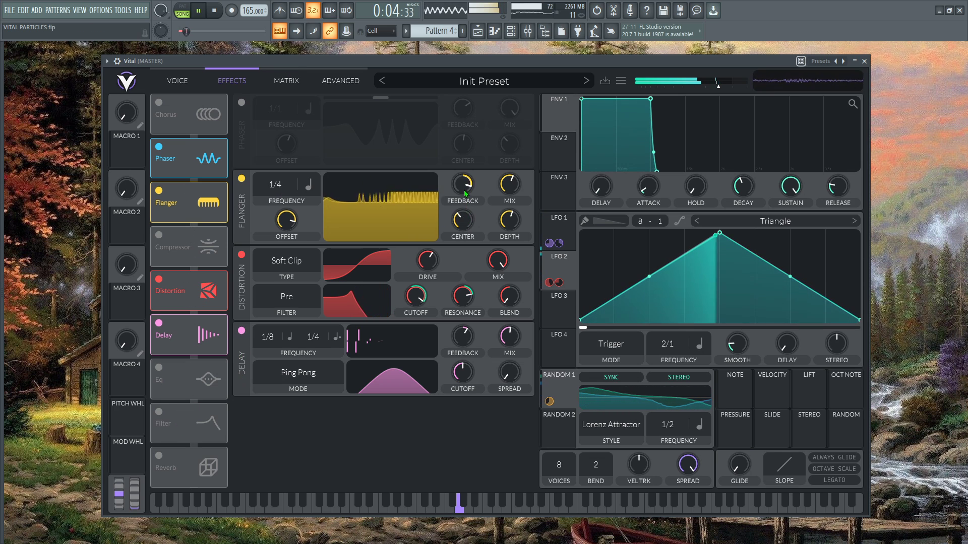
{"action": "left_click_drag", "start_coordinate": [465, 185], "coordinate": [522, 171]}
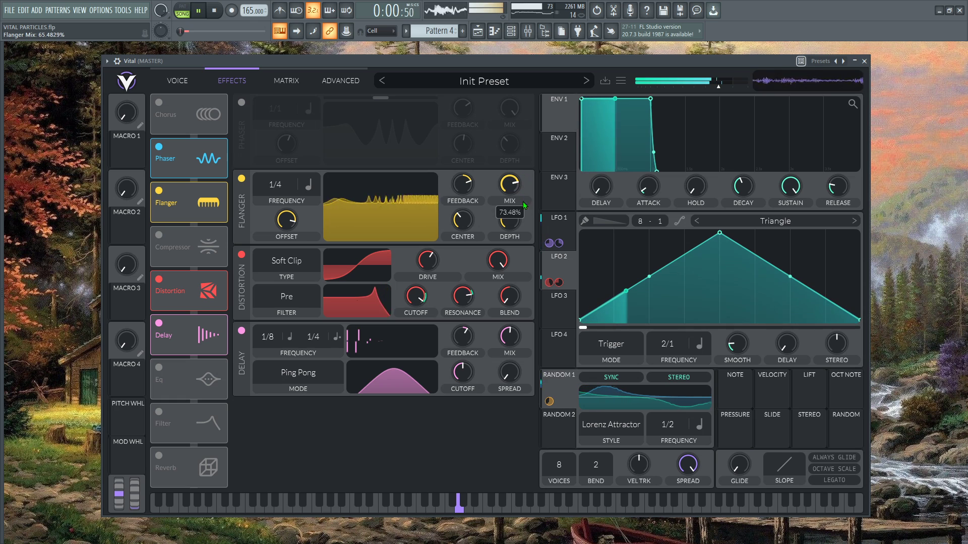
{"action": "mouse_move", "coordinate": [478, 221]}
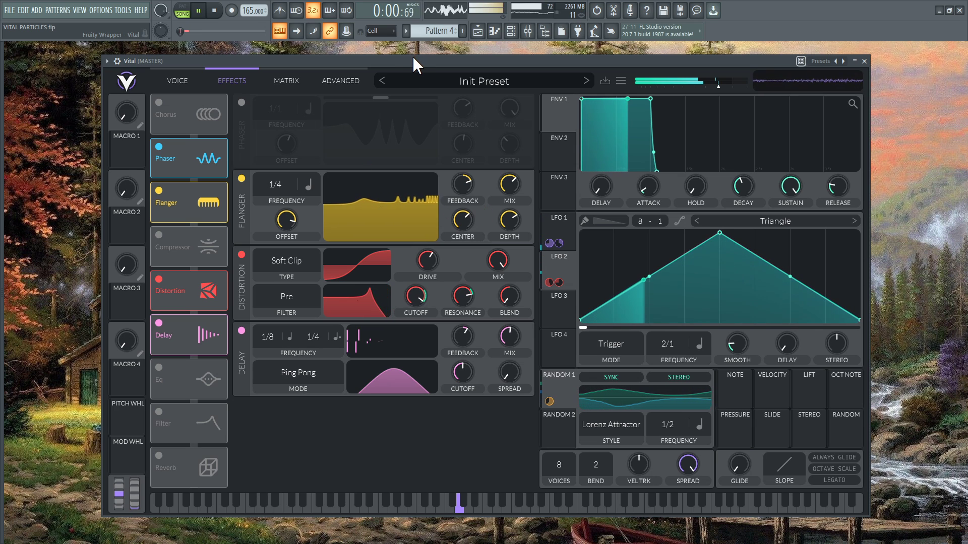
- Stop playback and review the oscillator, advanced, modulation matrix and effects settings of the patch
{"action": "key", "text": "space"}
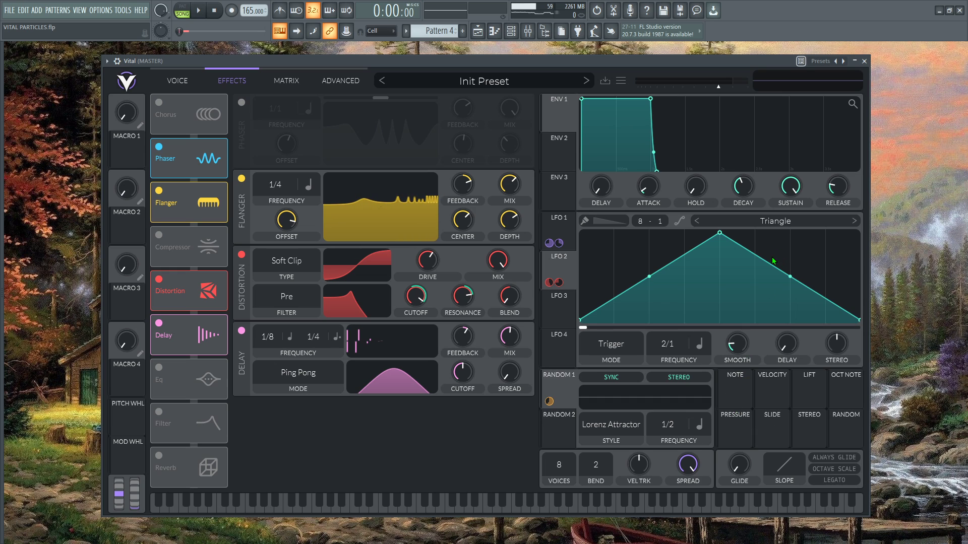
{"action": "left_click", "coordinate": [177, 82]}
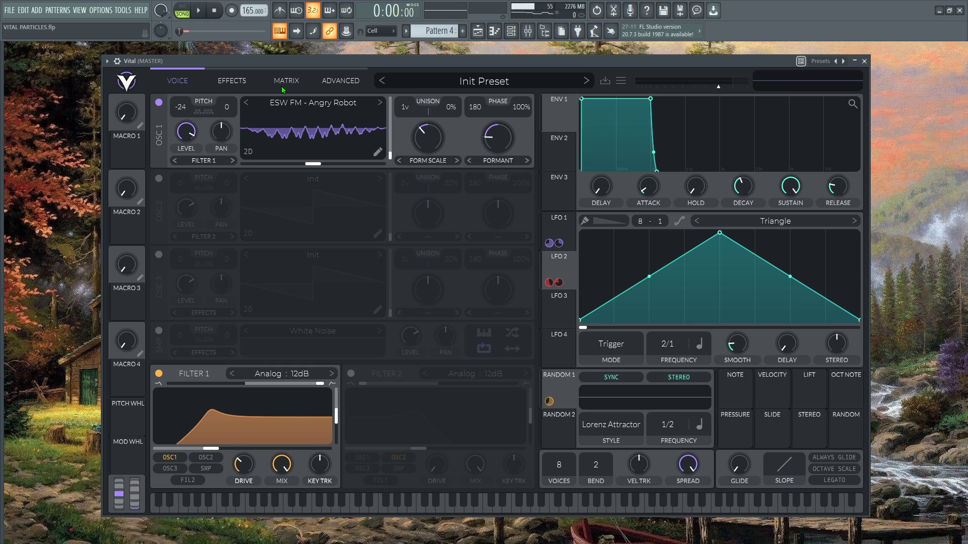
{"action": "left_click", "coordinate": [338, 81]}
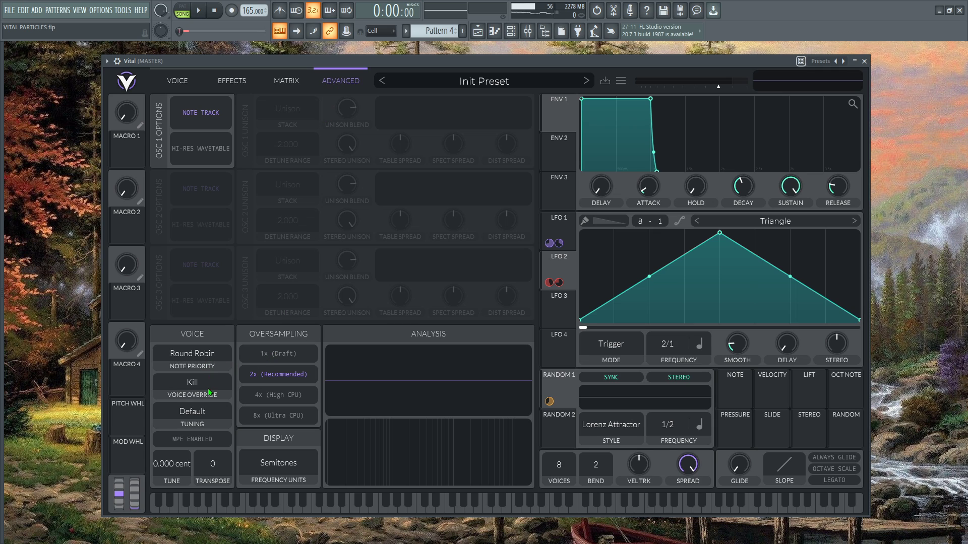
{"action": "left_click", "coordinate": [298, 82]}
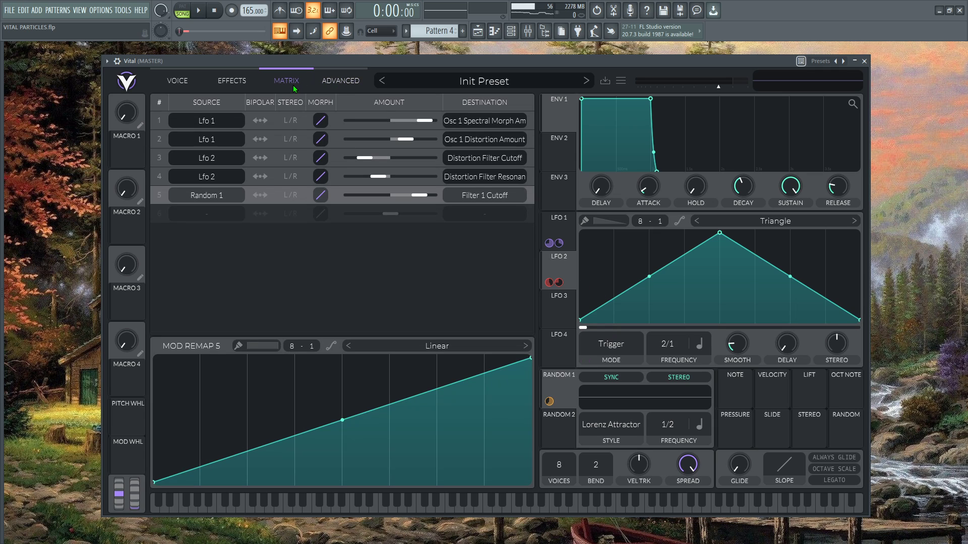
{"action": "left_click", "coordinate": [210, 80]}
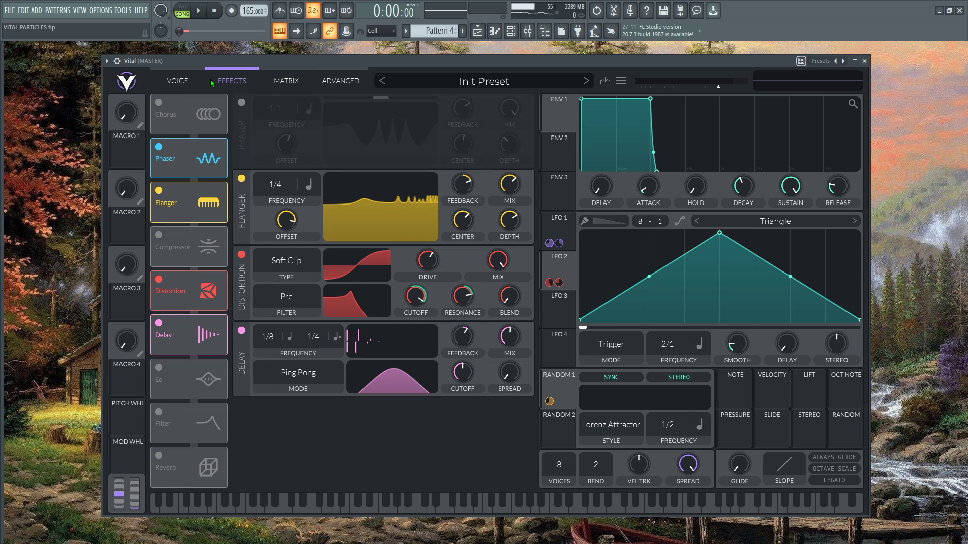
{"action": "left_click", "coordinate": [171, 79]}
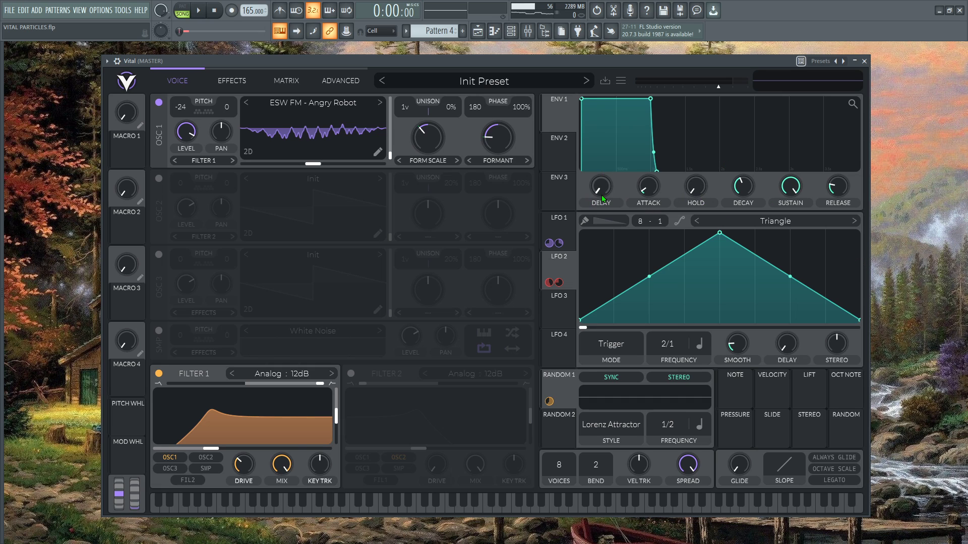
- Lower Filter 1's drive to about 7.1 dB while the pattern plays, and stop playback
{"action": "key", "text": "space"}
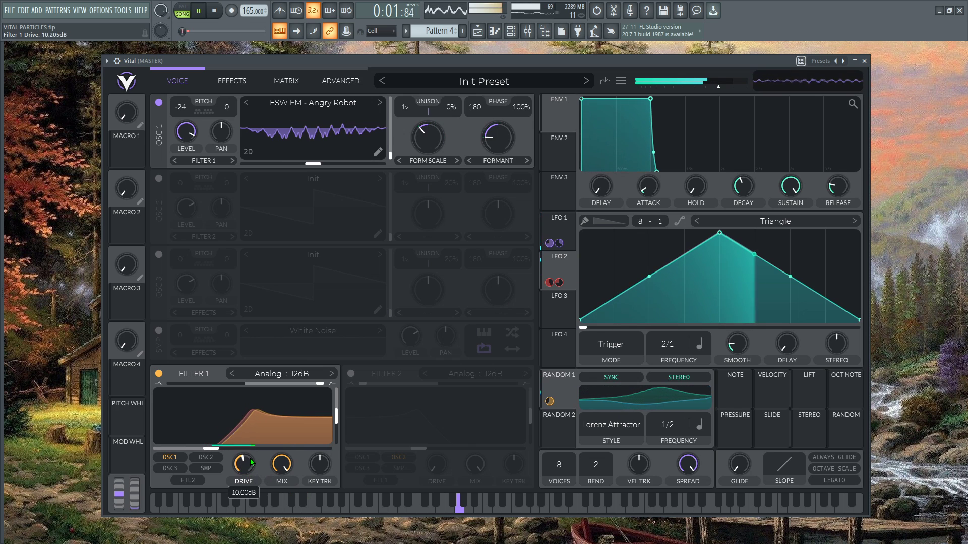
{"action": "mouse_move", "coordinate": [250, 461]}
{"action": "left_mouse_down"}
{"action": "mouse_move", "coordinate": [254, 446]}
{"action": "mouse_move", "coordinate": [253, 476]}
{"action": "left_mouse_up"}
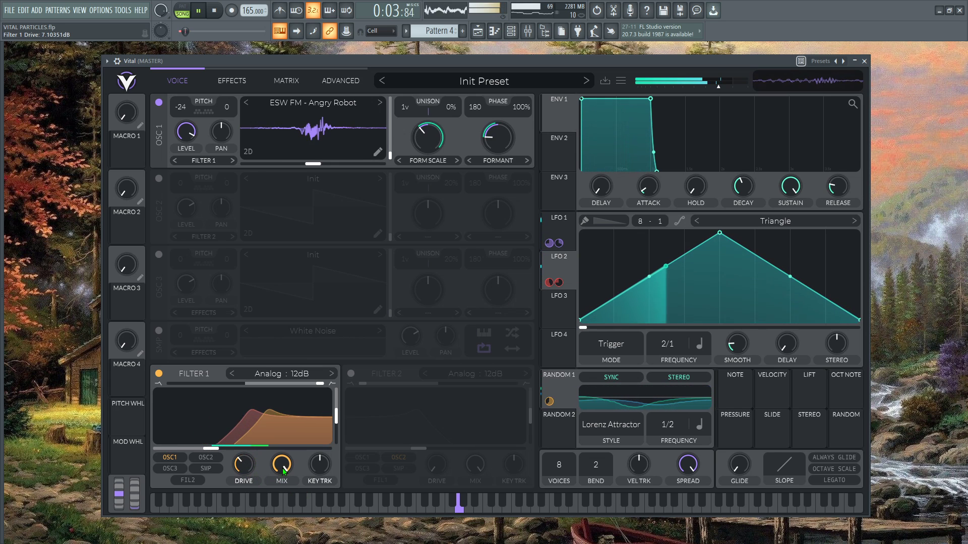
{"action": "key", "text": "space"}
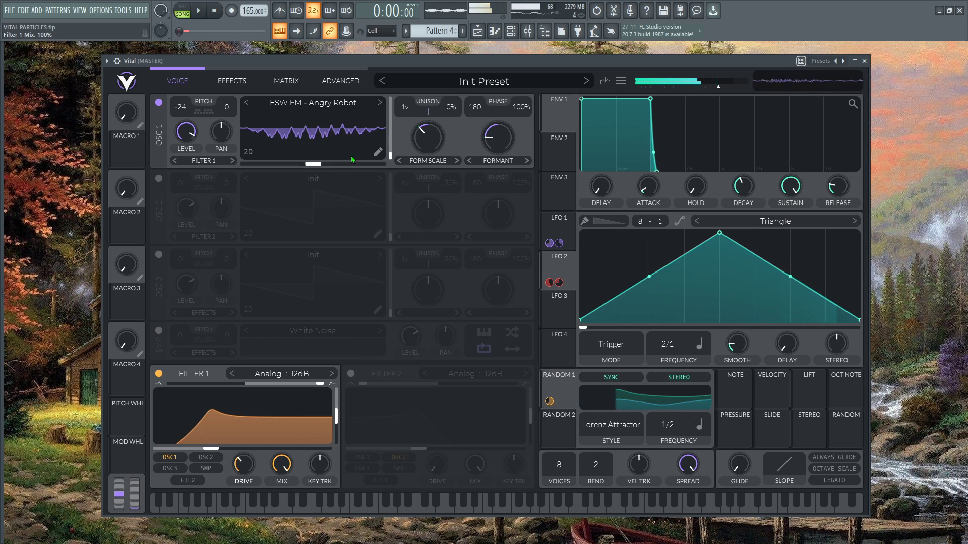
- Audition the FM wavetables ESW FM - Harmful If Swallowed, Harmonics 01 and Groxy on oscillator 1 during playback
{"action": "left_click", "coordinate": [314, 104]}
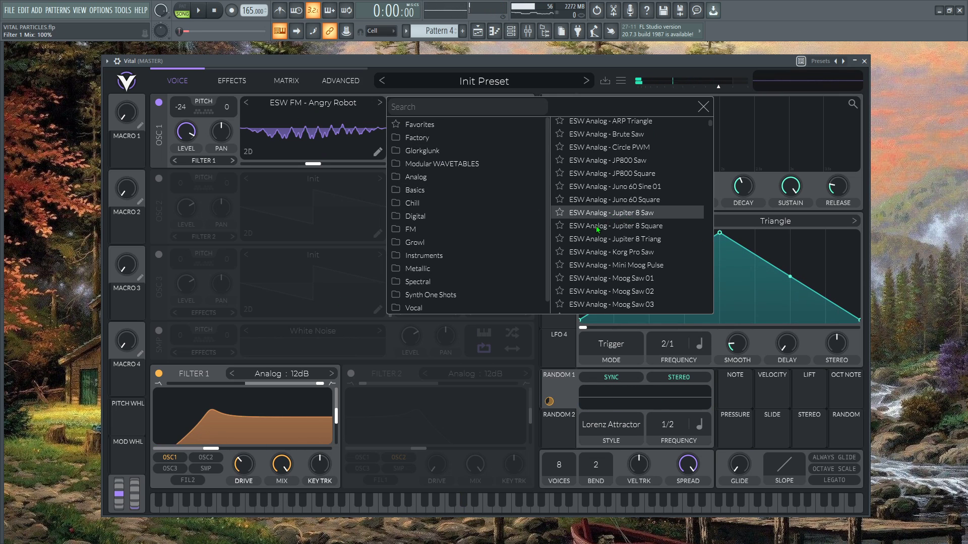
{"action": "left_click", "coordinate": [437, 231]}
{"action": "scroll", "coordinate": [607, 232], "scroll_direction": "down", "scroll_amount": 1}
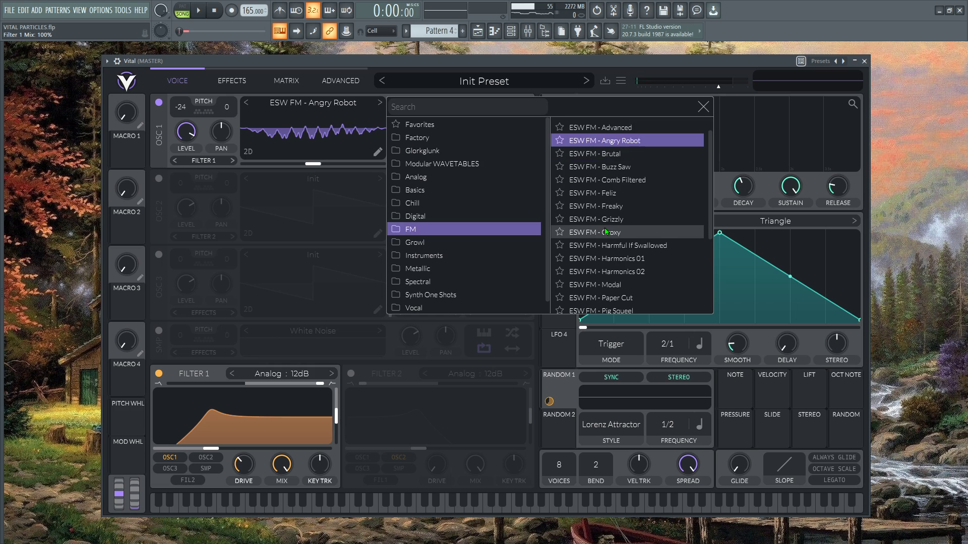
{"action": "left_click", "coordinate": [647, 246]}
{"action": "key", "text": "space"}
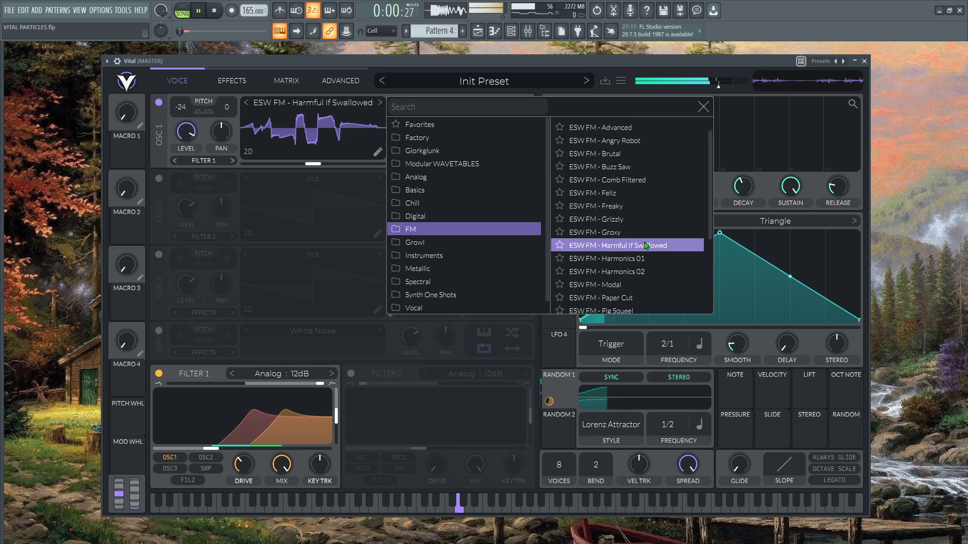
{"action": "left_click", "coordinate": [622, 259]}
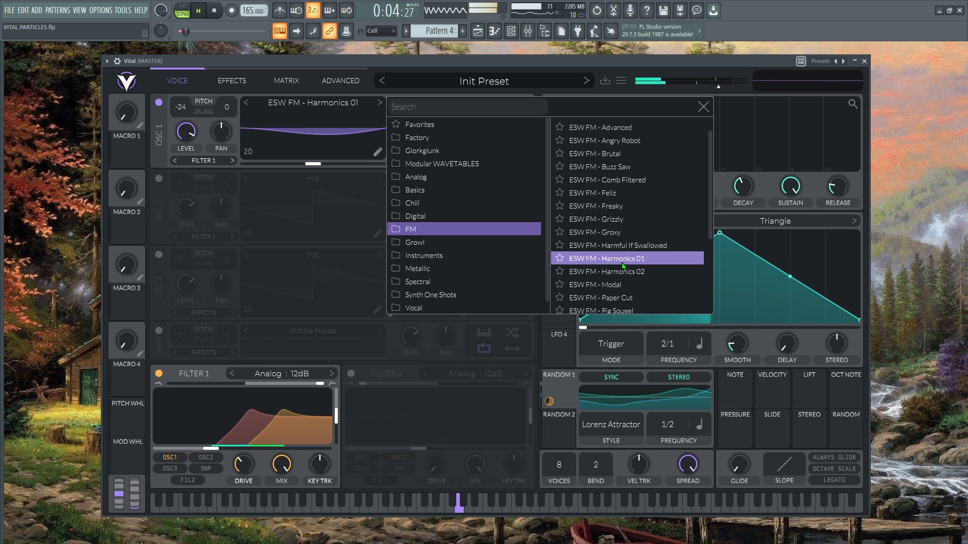
{"action": "left_click", "coordinate": [622, 267]}
{"action": "left_click", "coordinate": [615, 246]}
{"action": "left_click", "coordinate": [609, 236]}
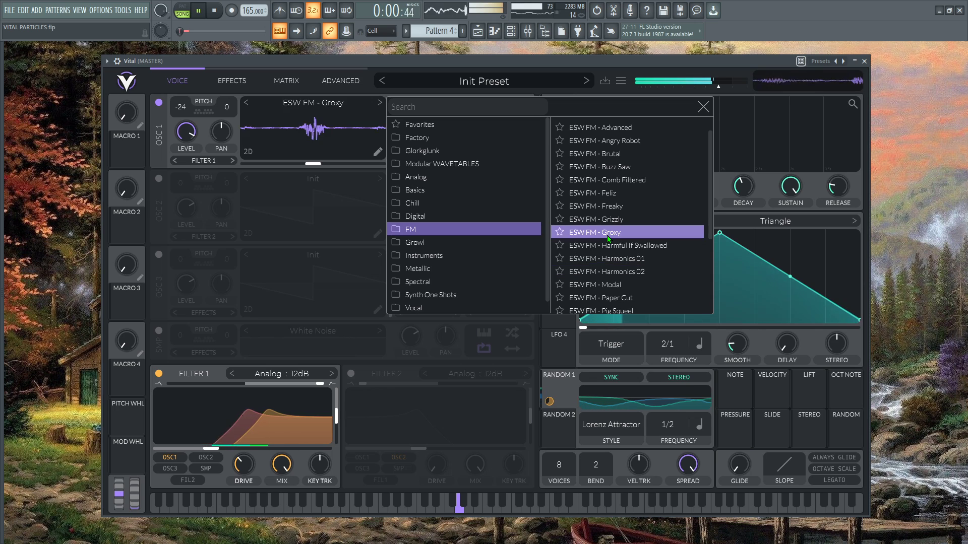
- Try the ESW FM - Comb Filtered, Buzz Saw, Brutal and Advanced wavetables on oscillator 1
{"action": "left_click", "coordinate": [613, 180]}
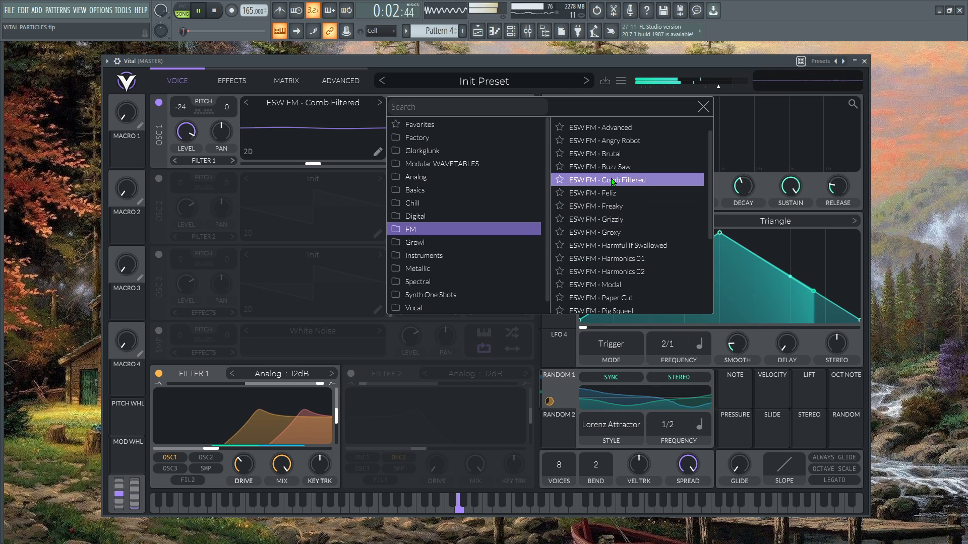
{"action": "left_click", "coordinate": [622, 168]}
{"action": "left_click", "coordinate": [621, 168]}
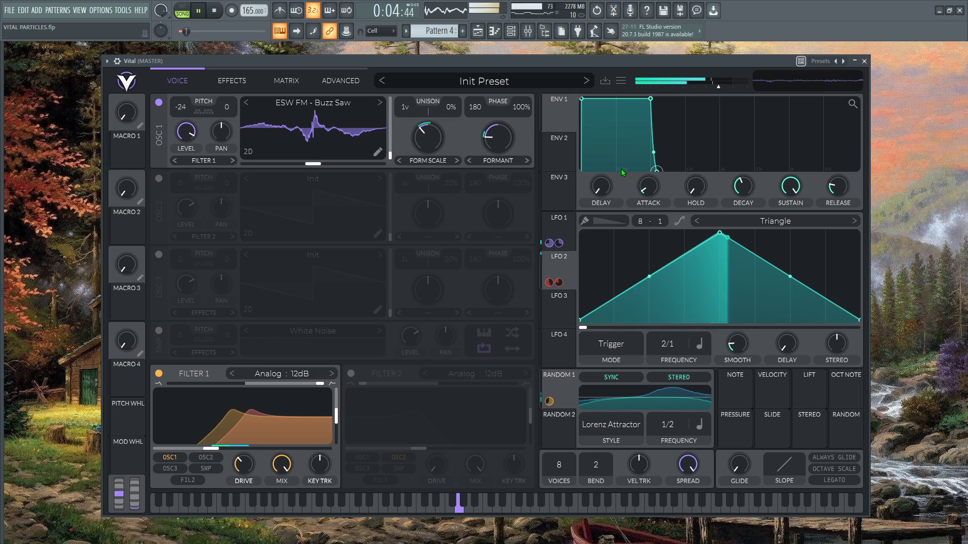
{"action": "left_click", "coordinate": [319, 104]}
{"action": "left_click", "coordinate": [625, 176]}
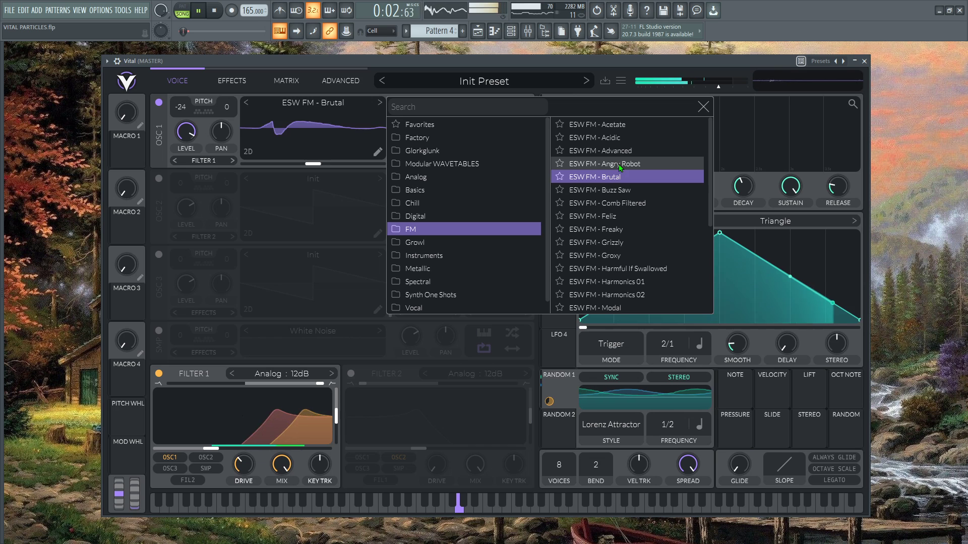
{"action": "left_click", "coordinate": [618, 155]}
{"action": "left_click", "coordinate": [618, 156]}
- Load the ESW FM - Acidic wavetable into oscillator 1 and close the wavetable browser
{"action": "left_click", "coordinate": [310, 105]}
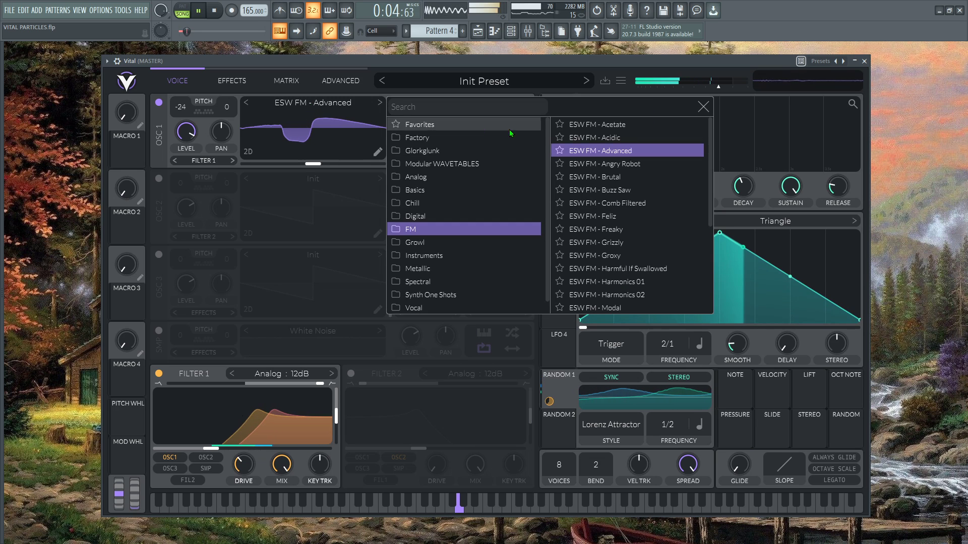
{"action": "left_click", "coordinate": [613, 143]}
{"action": "left_click", "coordinate": [703, 106]}
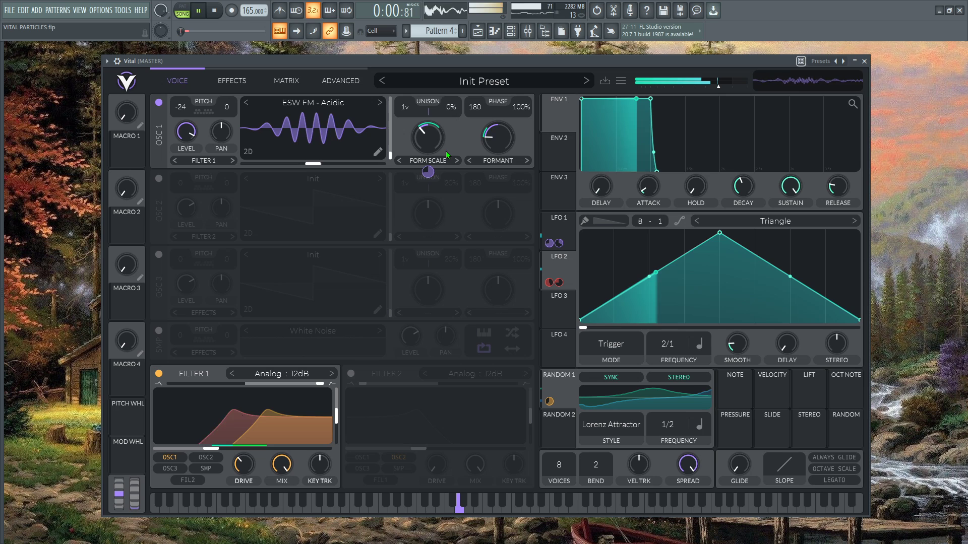
- Raise oscillator 1's Form Scale amount past its midpoint, increase its Formant amount slightly, and stop playback
{"action": "left_click_drag", "start_coordinate": [443, 129], "coordinate": [444, 119]}
{"action": "mouse_move", "coordinate": [499, 143]}
{"action": "left_mouse_down"}
{"action": "mouse_move", "coordinate": [503, 86]}
{"action": "mouse_move", "coordinate": [506, 141]}
{"action": "left_mouse_up"}
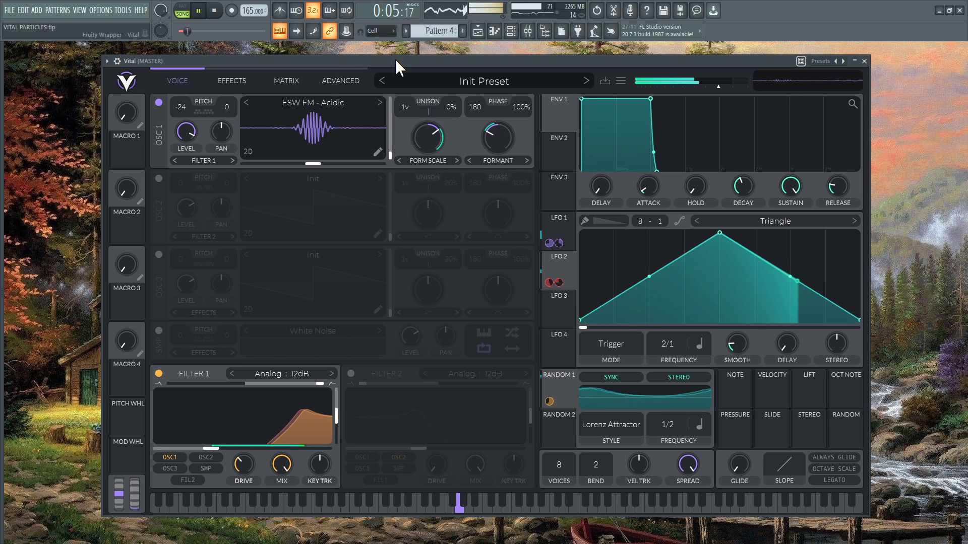
{"action": "key", "text": "space"}
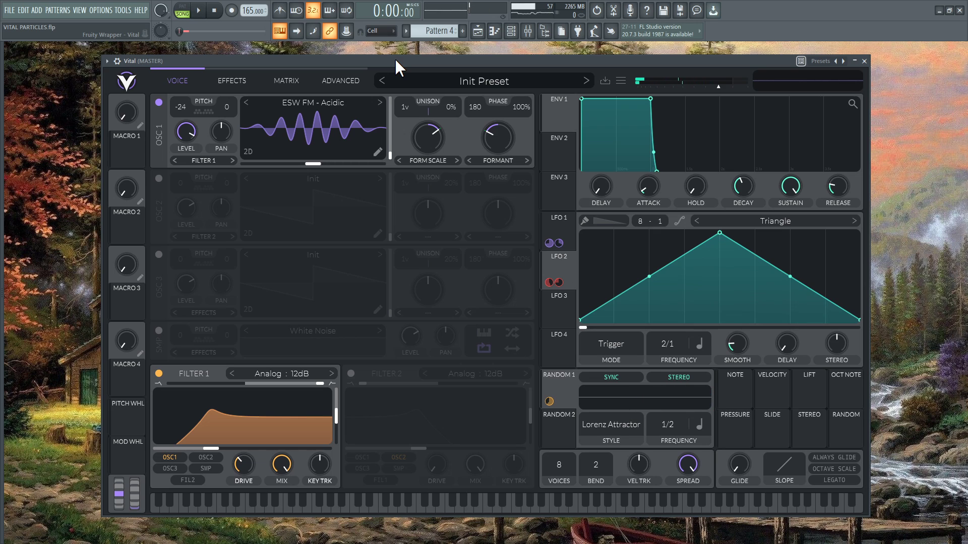